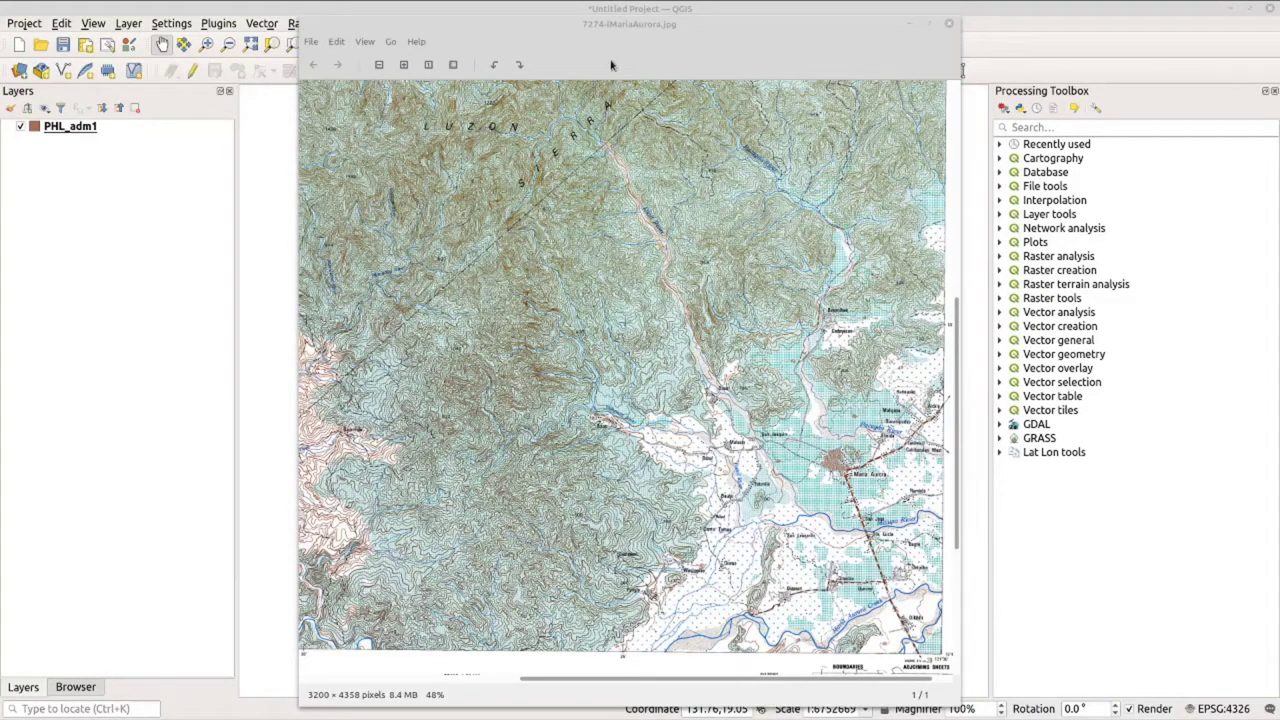
Close the 7274-IMariaAurora.jpg scan in Image Viewer to return to the PHL_adm1 map
left_click(950, 28)
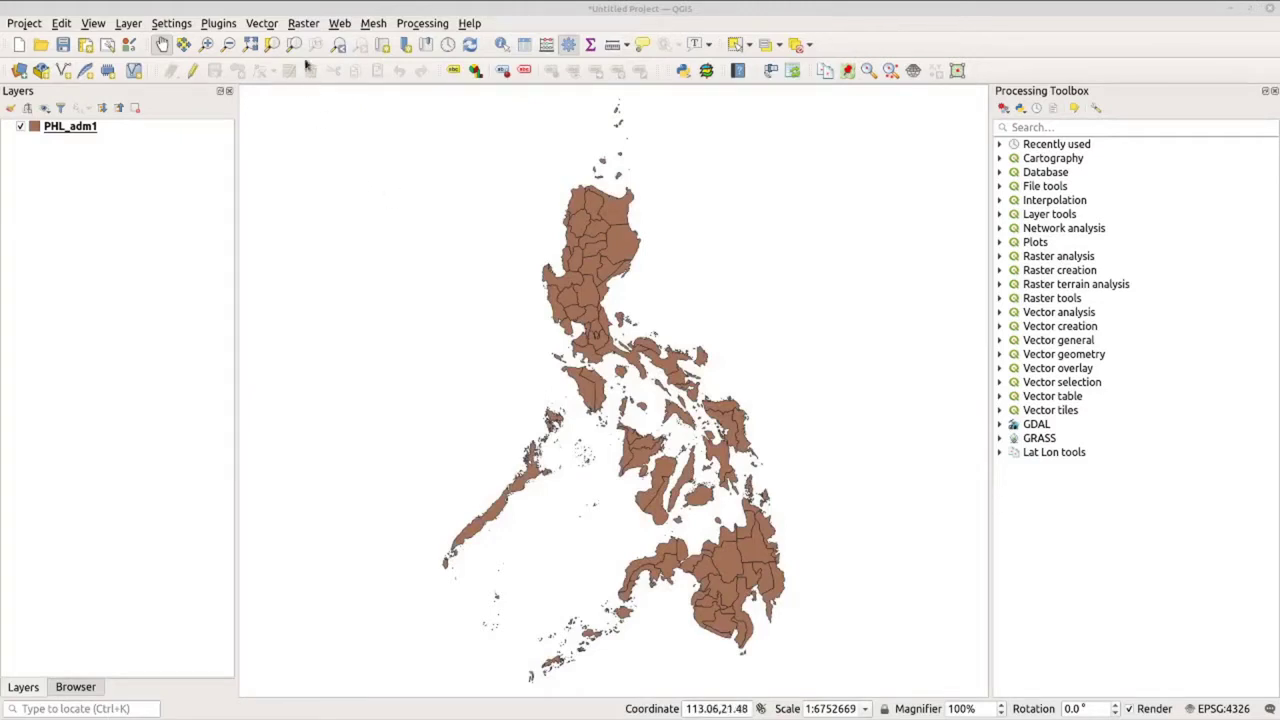
Launch the Georeferencer from the Raster menu
left_click(303, 23)
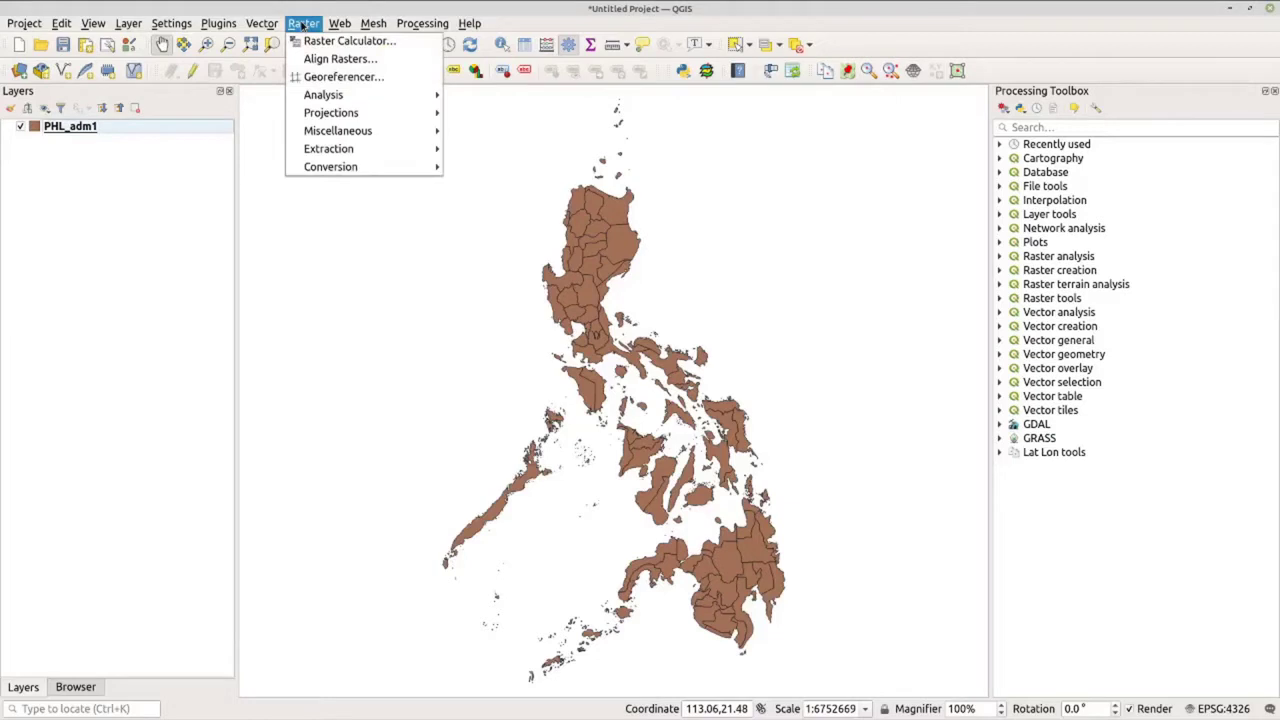
left_click(343, 77)
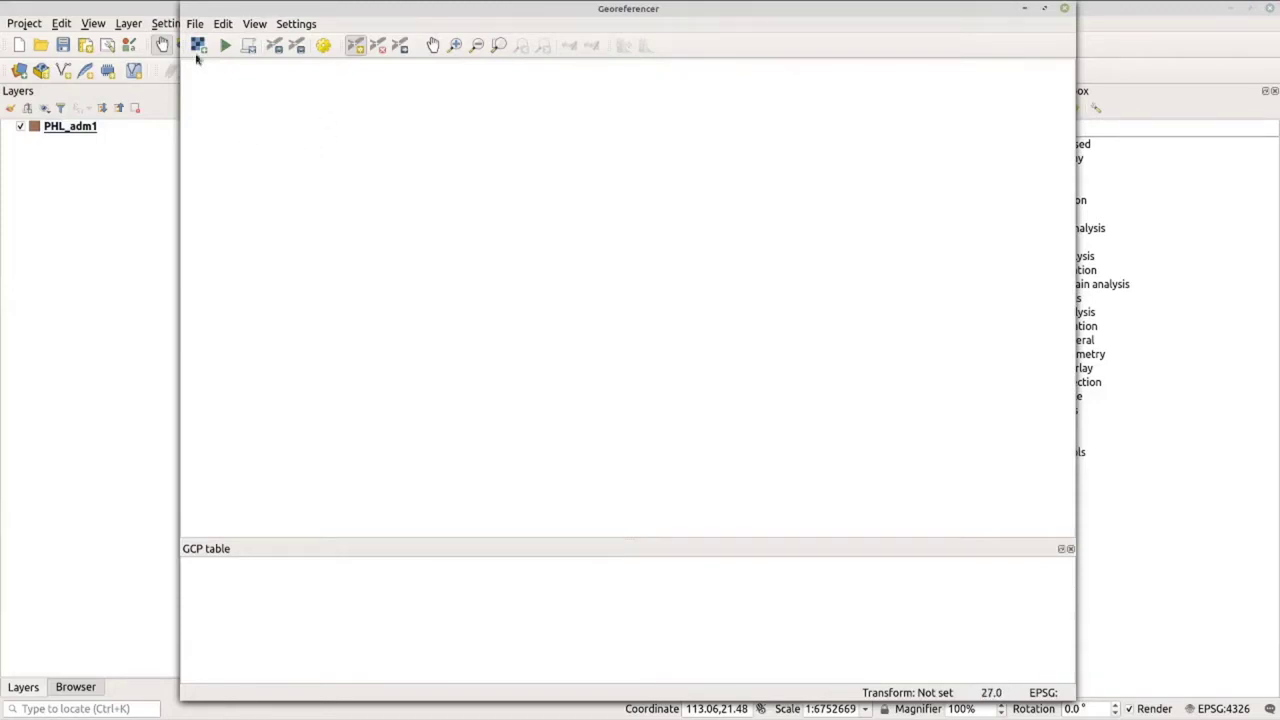
Start opening a raster and browse up to TheContour, into the topo map folder
left_click(196, 24)
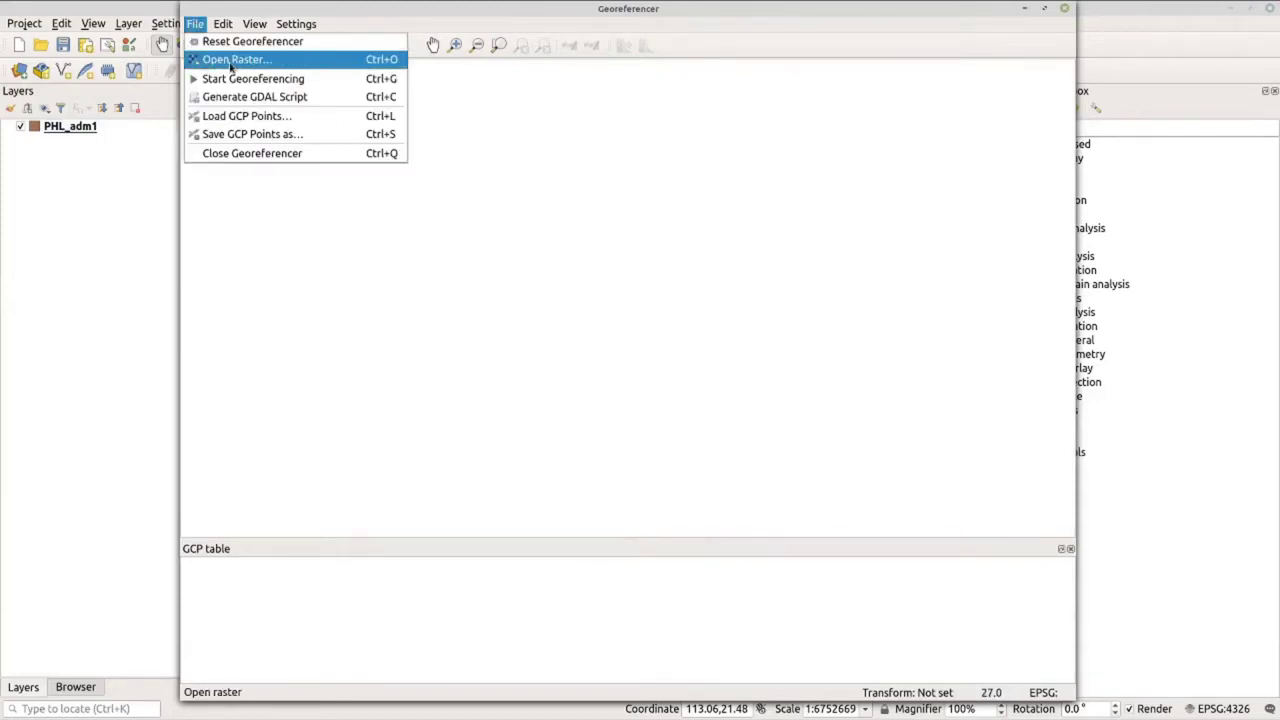
left_click(251, 163)
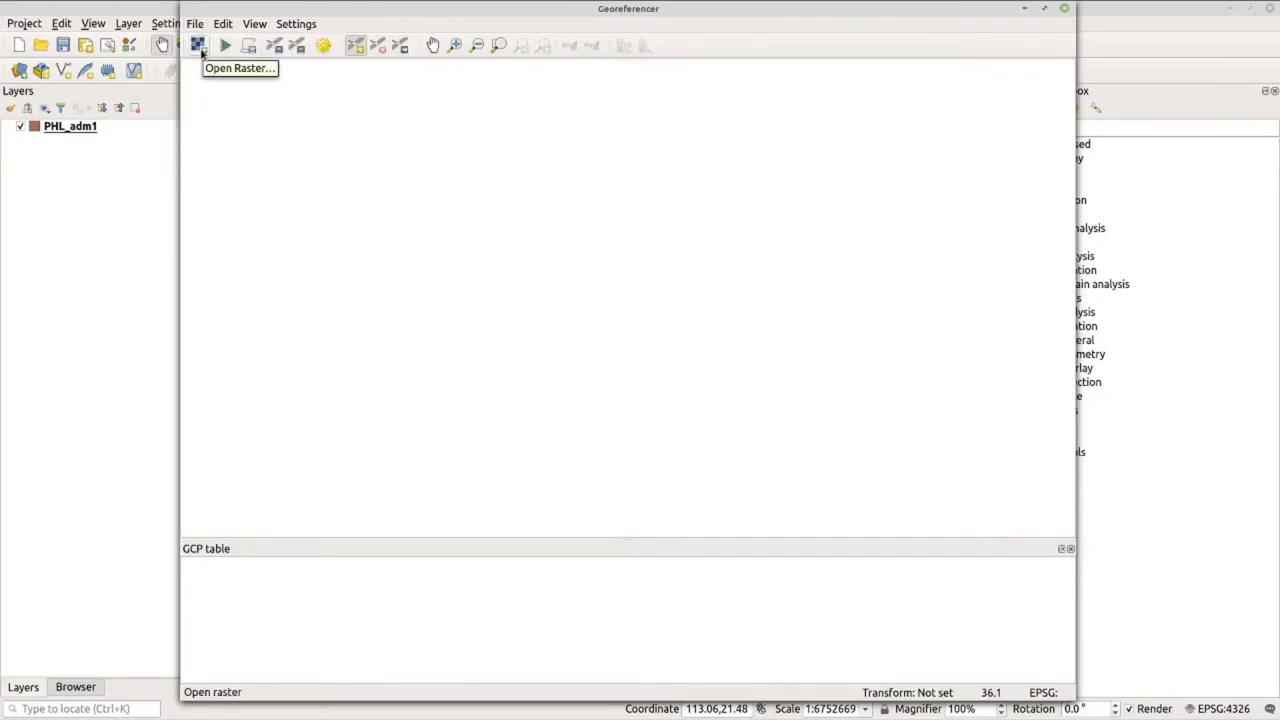
left_click(199, 48)
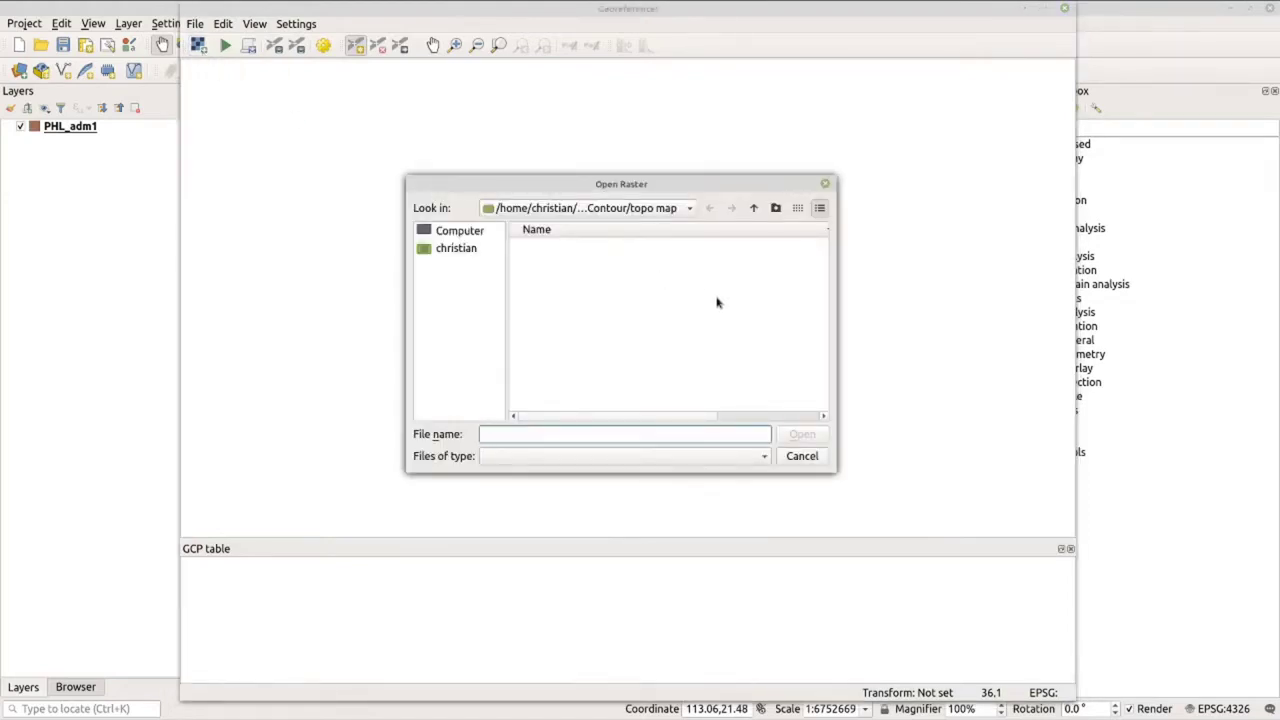
left_click(751, 209)
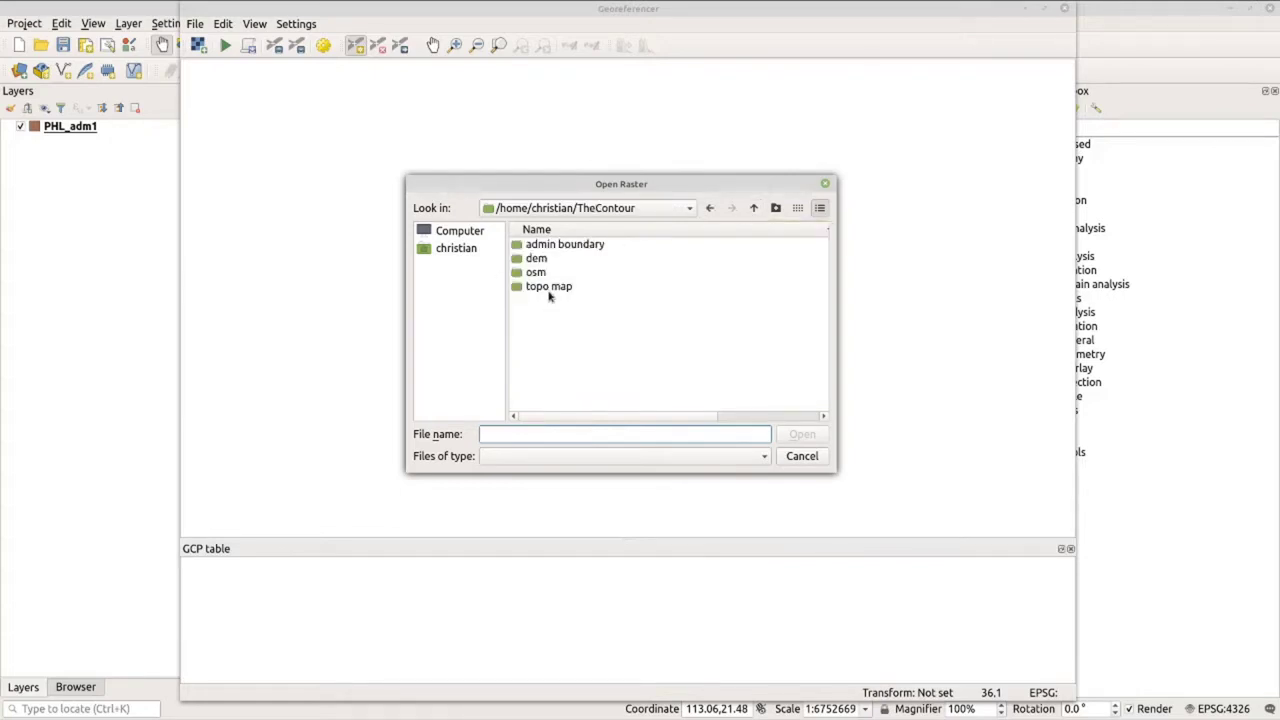
left_click(555, 289)
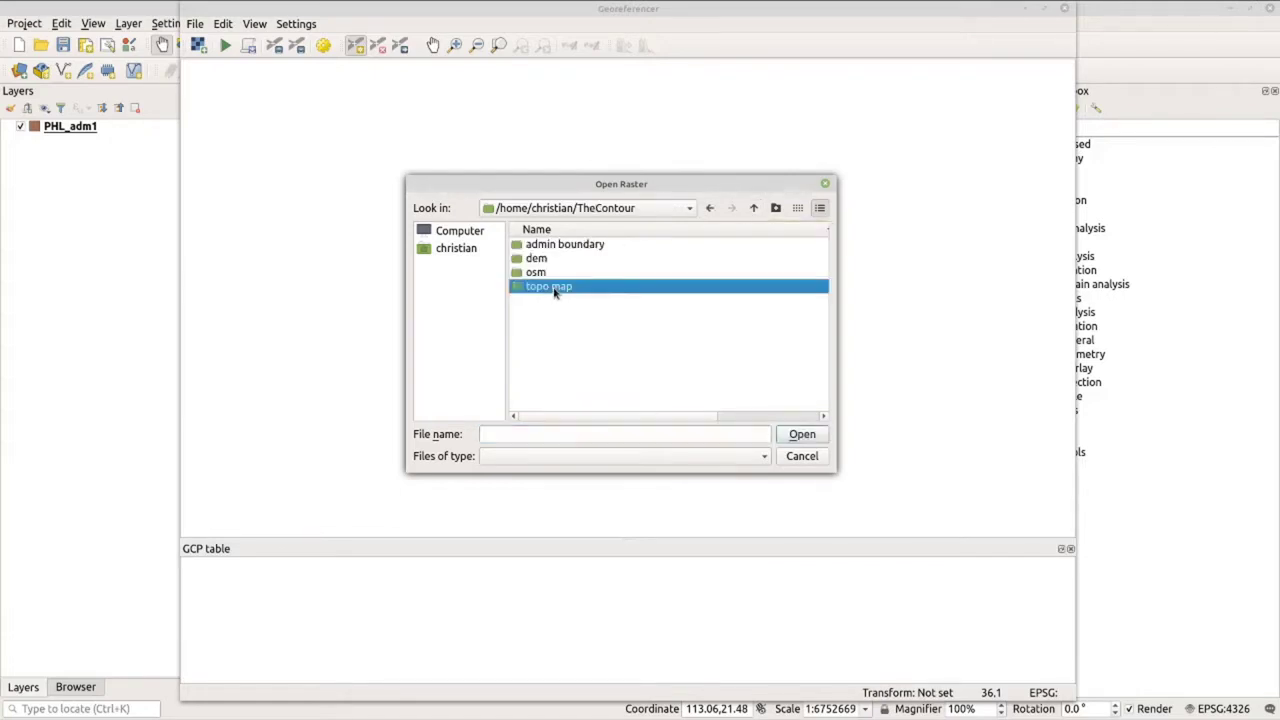
double_click(613, 292)
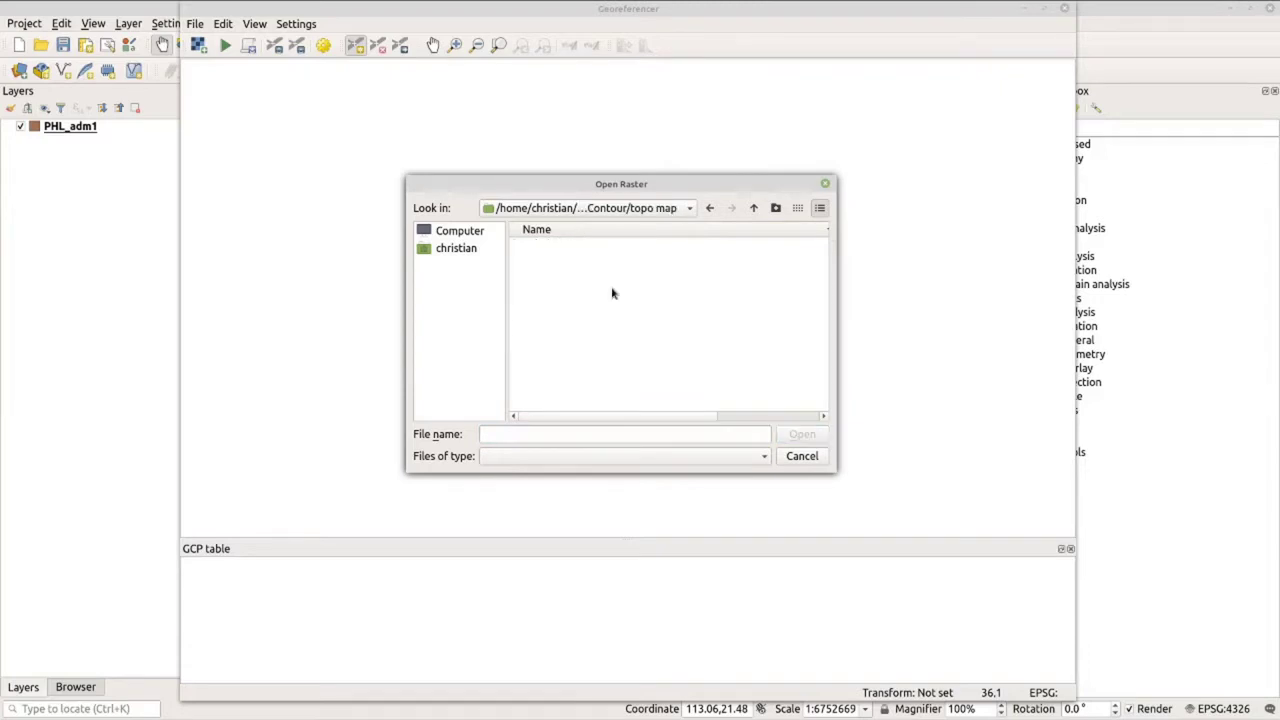
Show all file types and load 7274-IMariaAurora.jpg into the Georeferencer
left_click(549, 456)
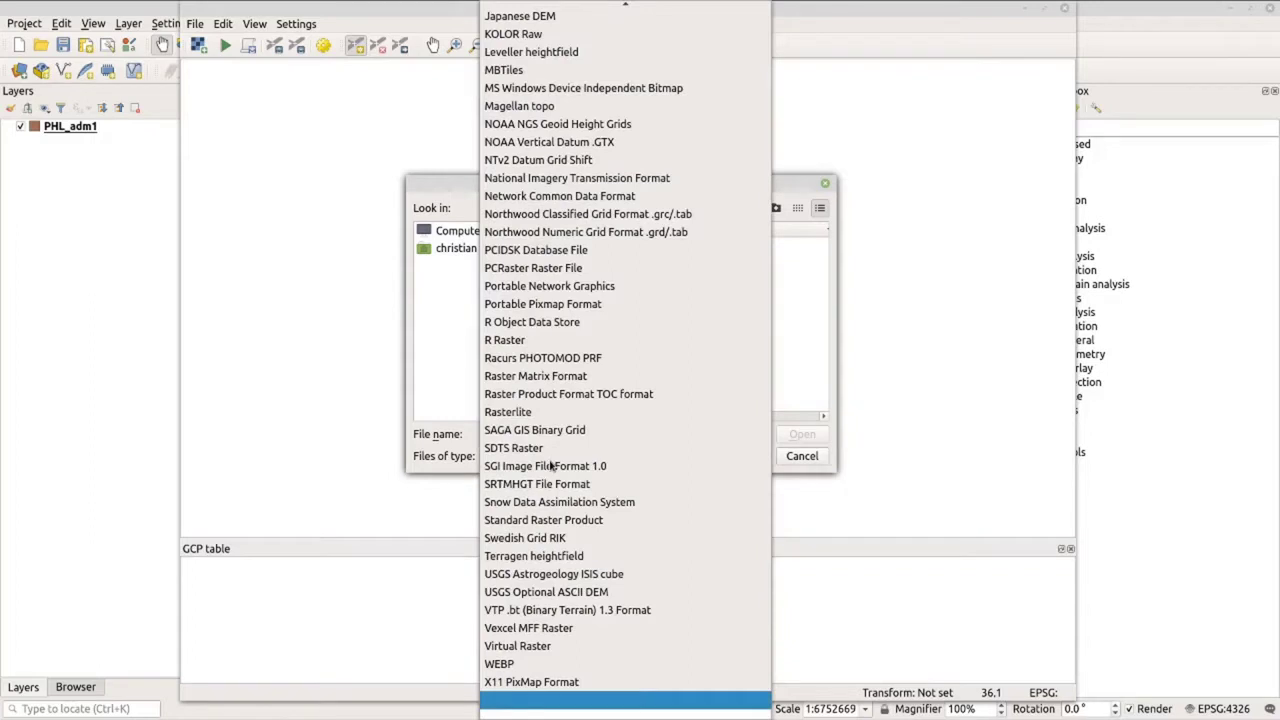
mouse_move(612, 5)
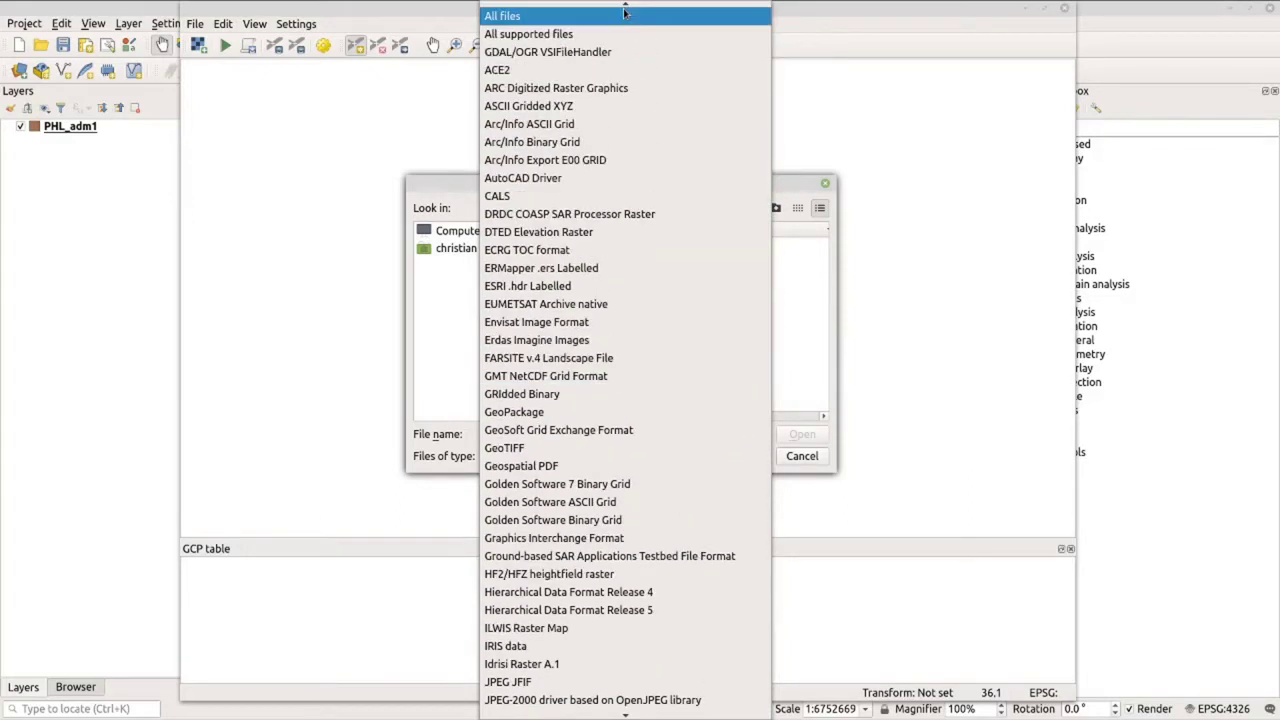
left_click(622, 16)
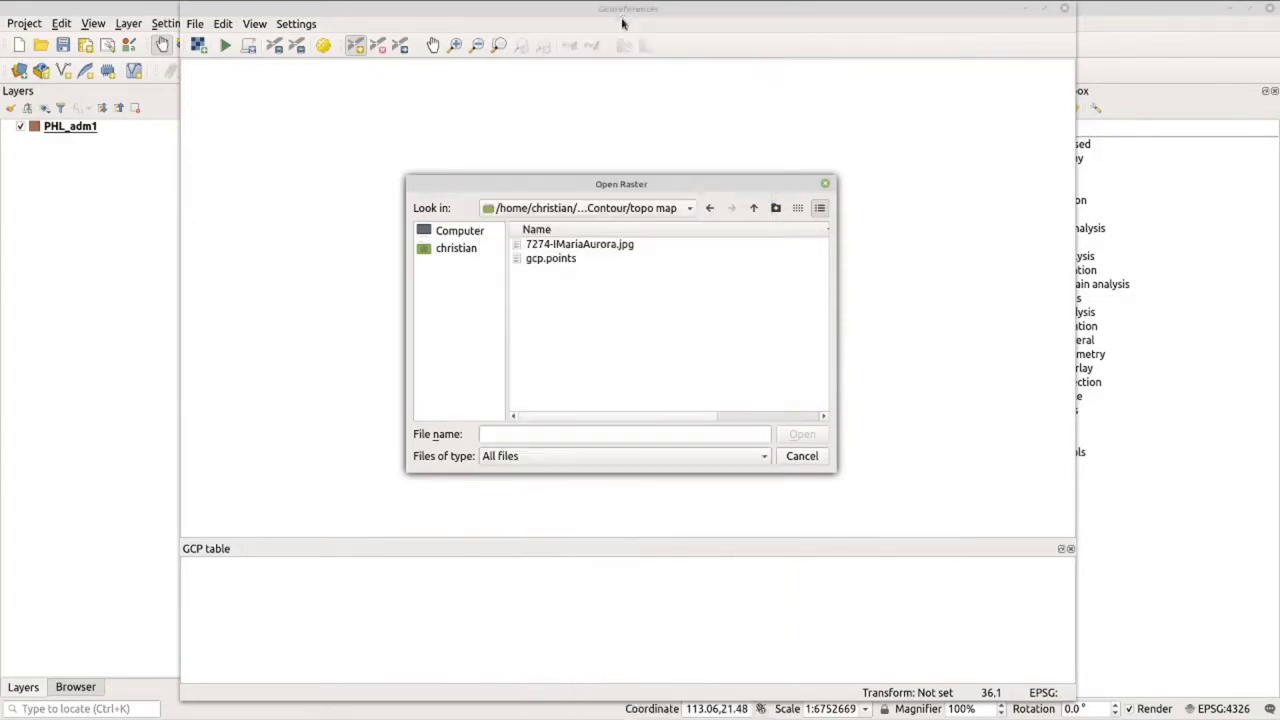
left_click(616, 247)
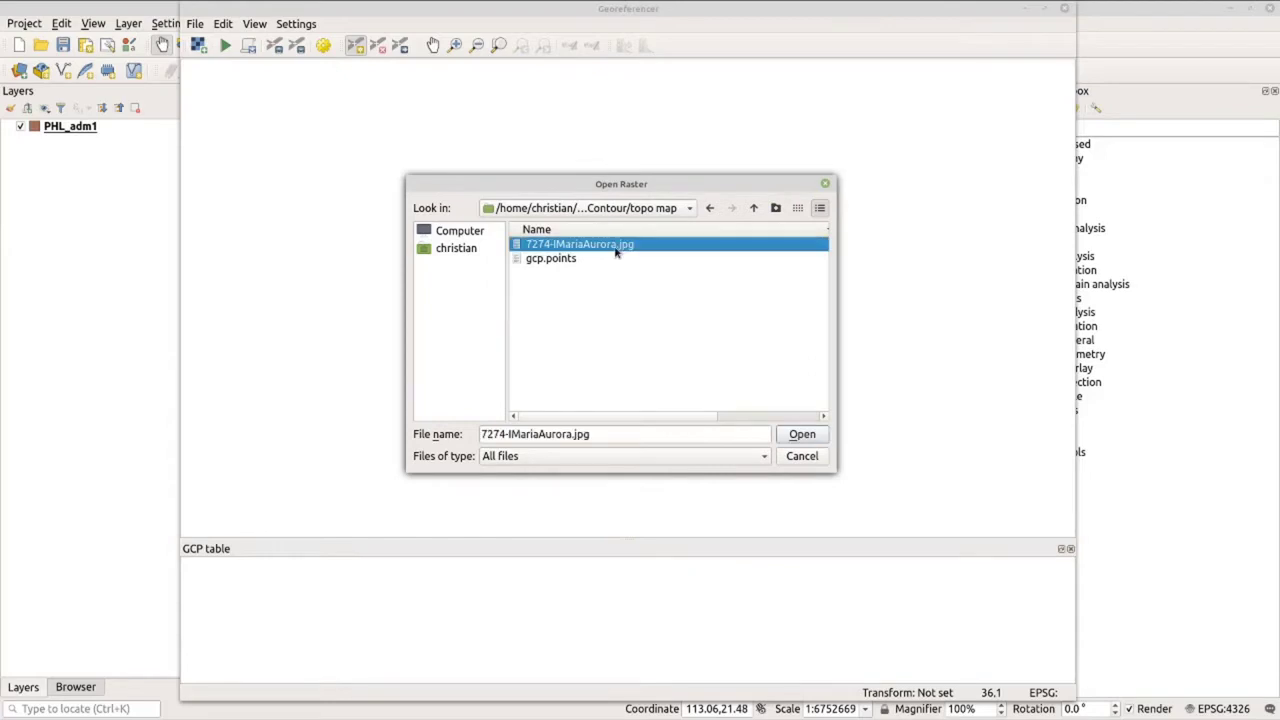
left_click(800, 434)
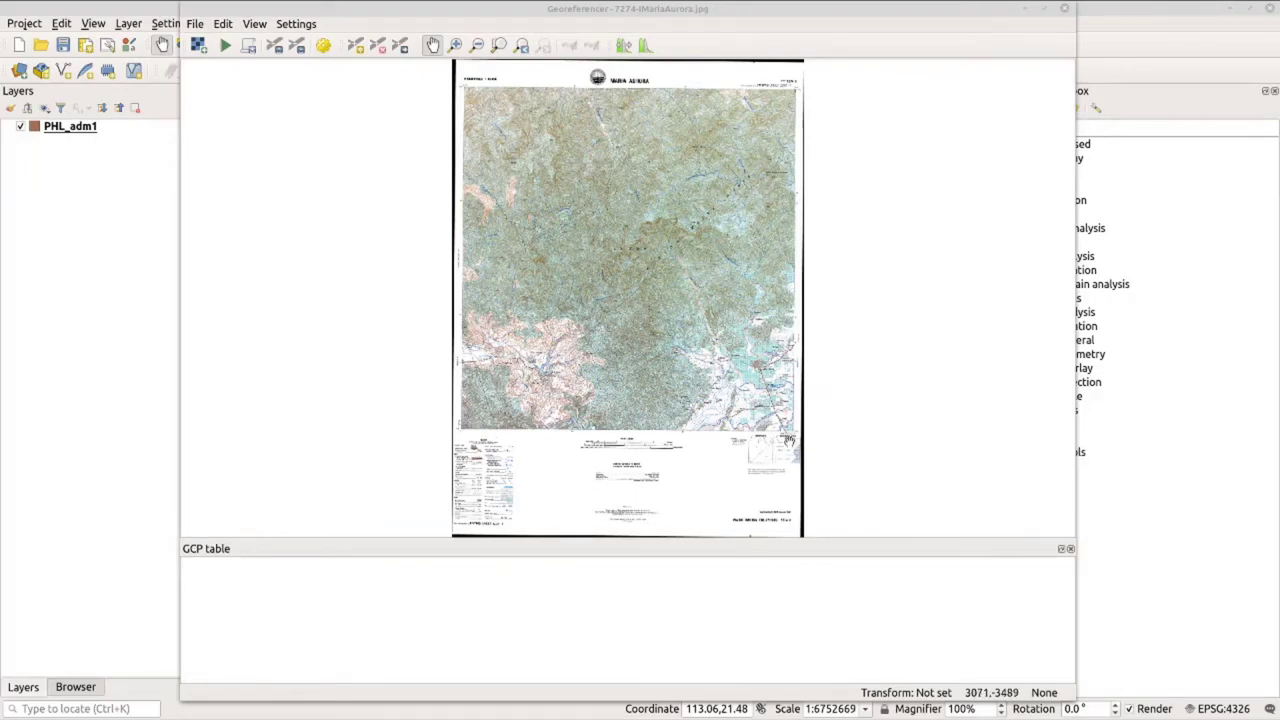
Zoom in on the scan's lower-right corner to read the 121°30' and 15°45' labels
scroll(792, 434, "up", 5)
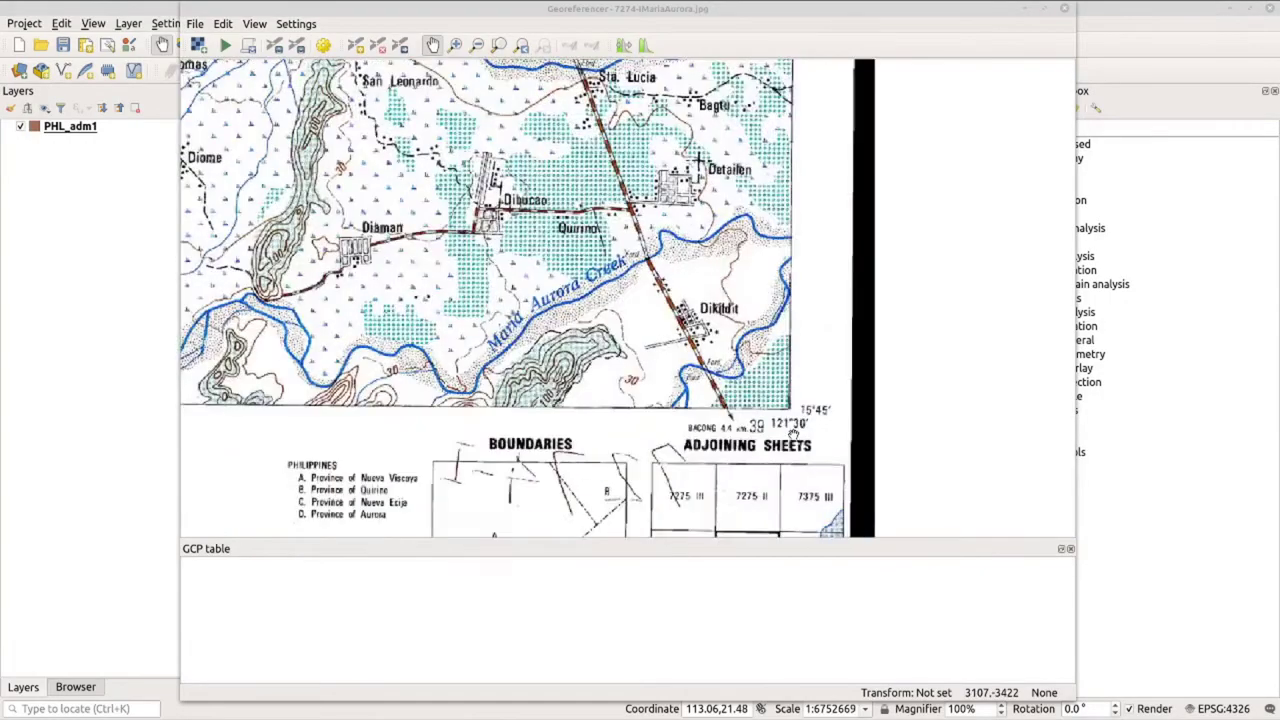
scroll(792, 434, "up", 1)
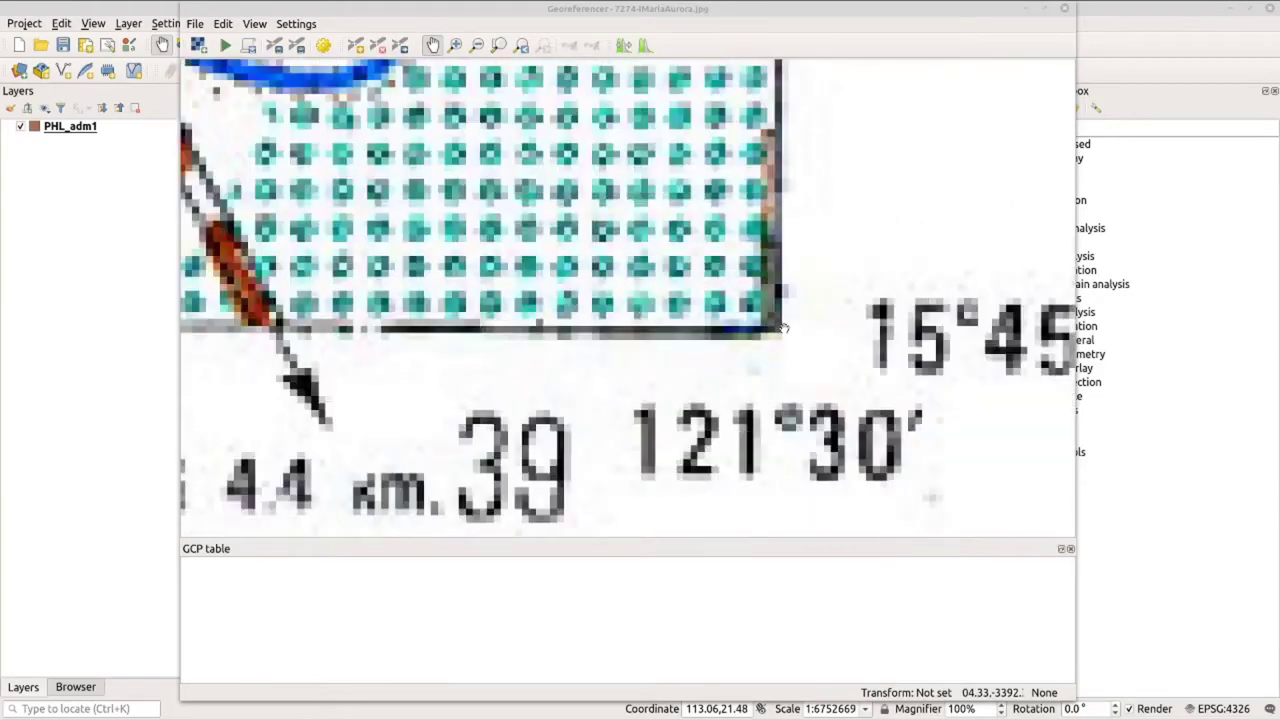
Pan the scan northward over the terrain above Maria Aurora
left_click_drag(784, 328, 766, 538)
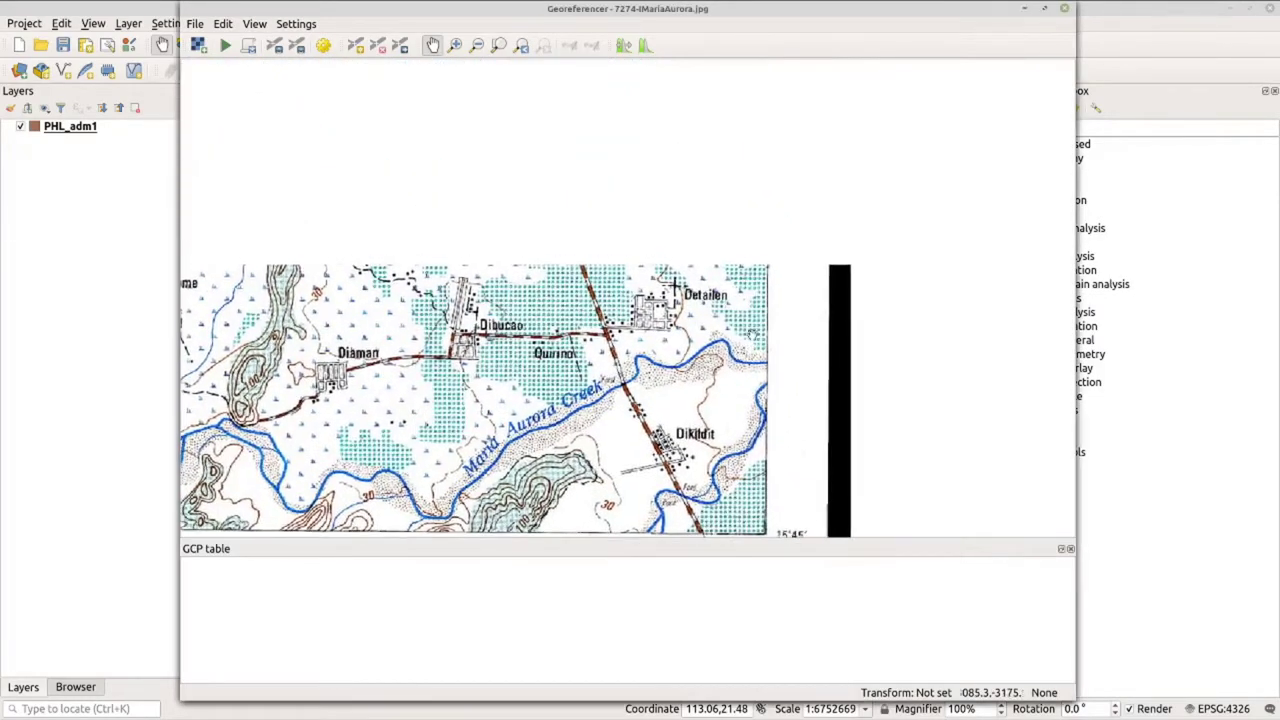
left_click_drag(766, 90, 794, 296)
left_click_drag(808, 103, 786, 314)
left_click_drag(815, 112, 799, 286)
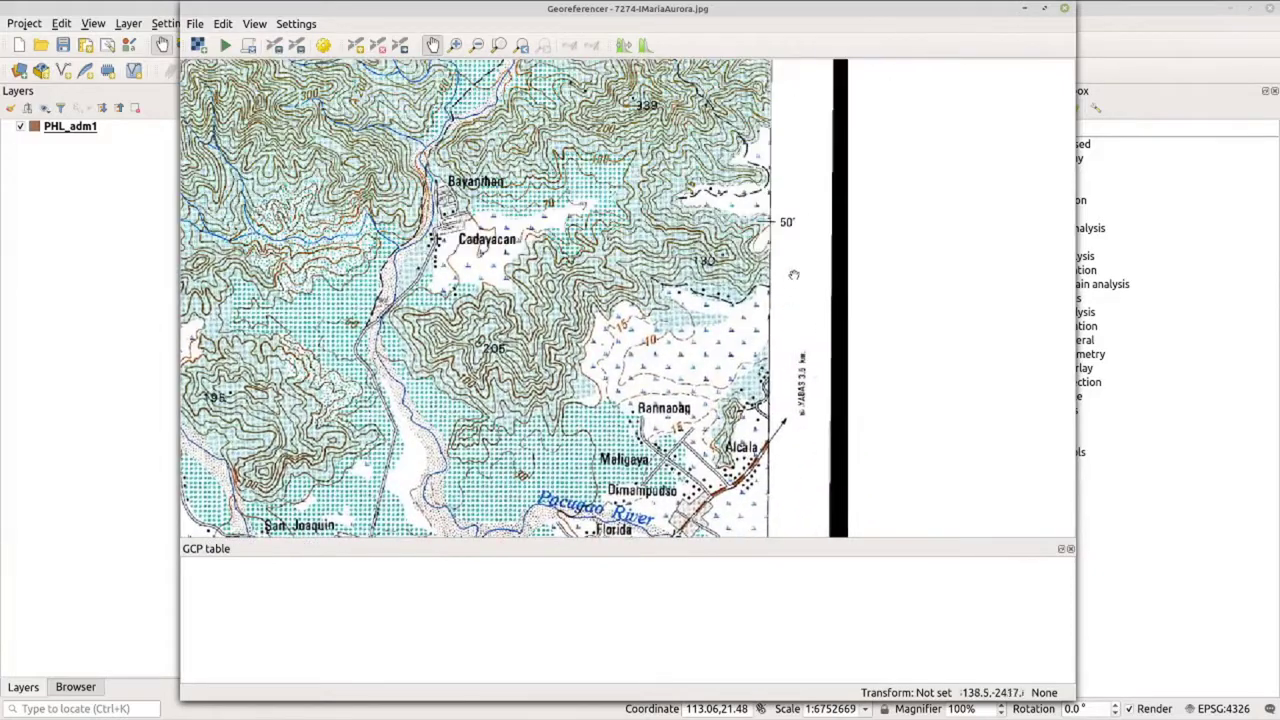
left_click_drag(805, 134, 831, 162)
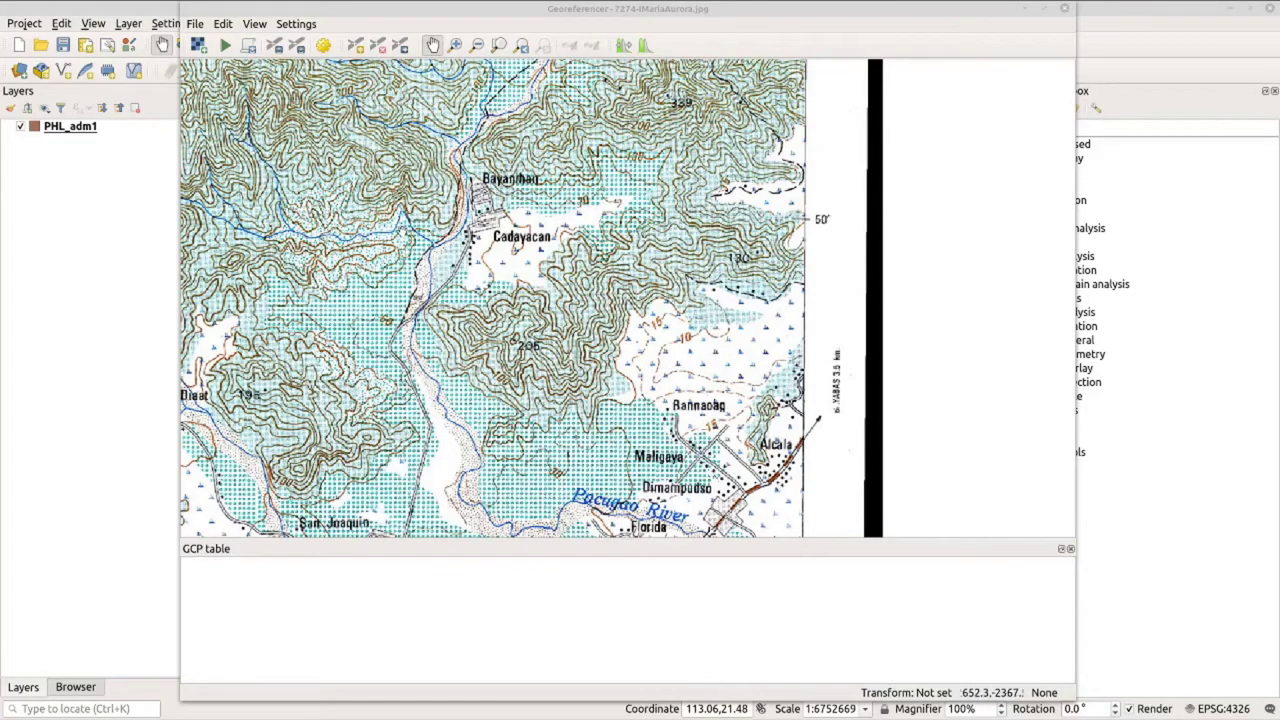
Pan west across the contoured hills, then zoom out to the full map sheet
left_click_drag(403, 230, 828, 261)
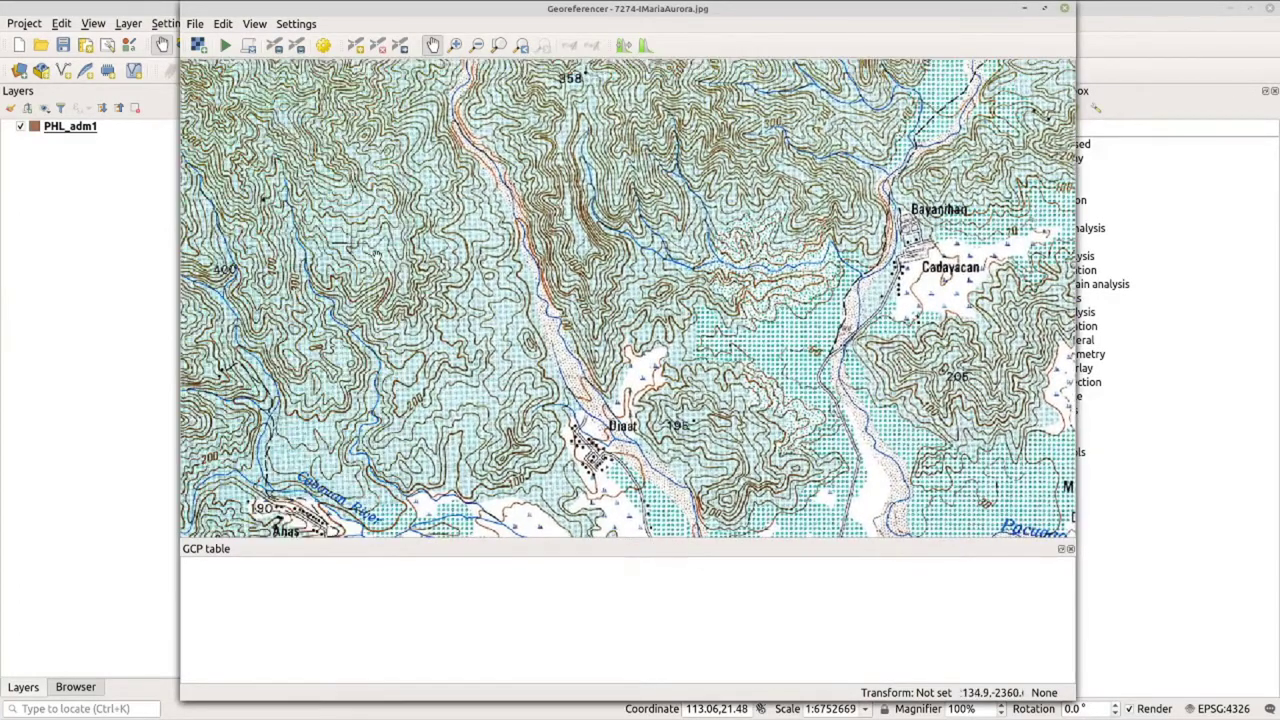
left_click_drag(366, 244, 484, 272)
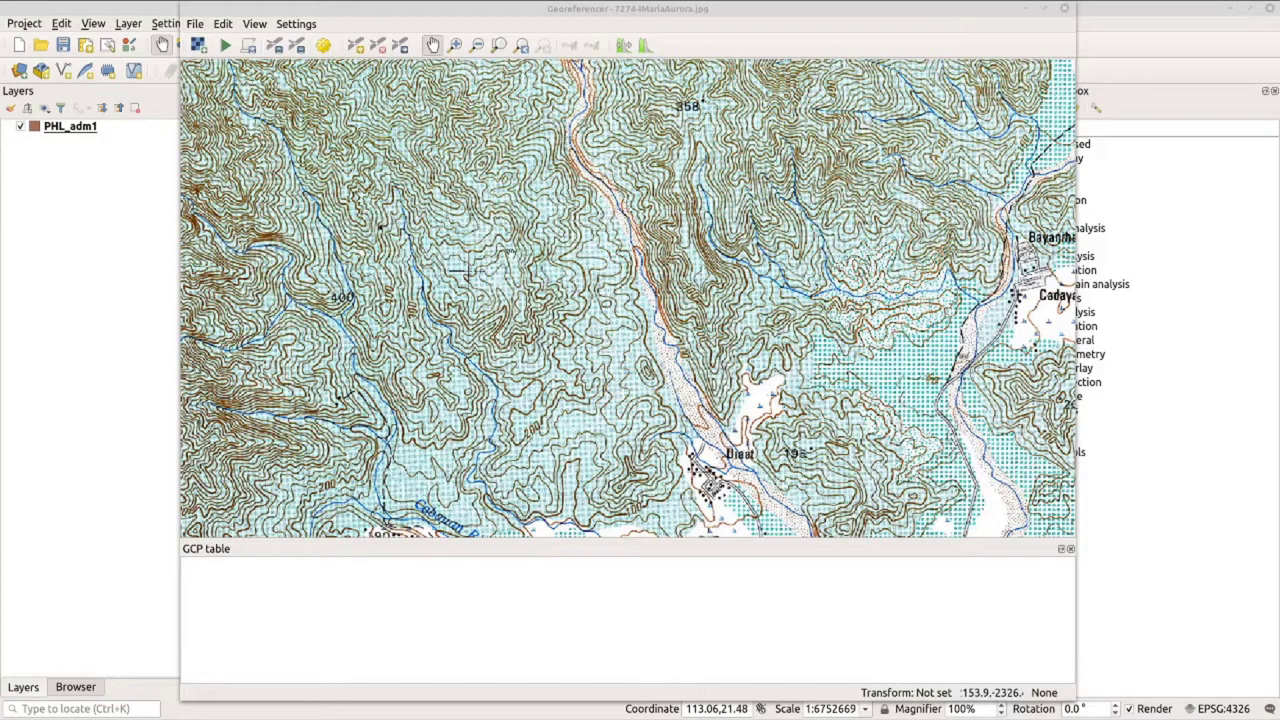
scroll(468, 272, "down", 4)
scroll(510, 253, "down", 2)
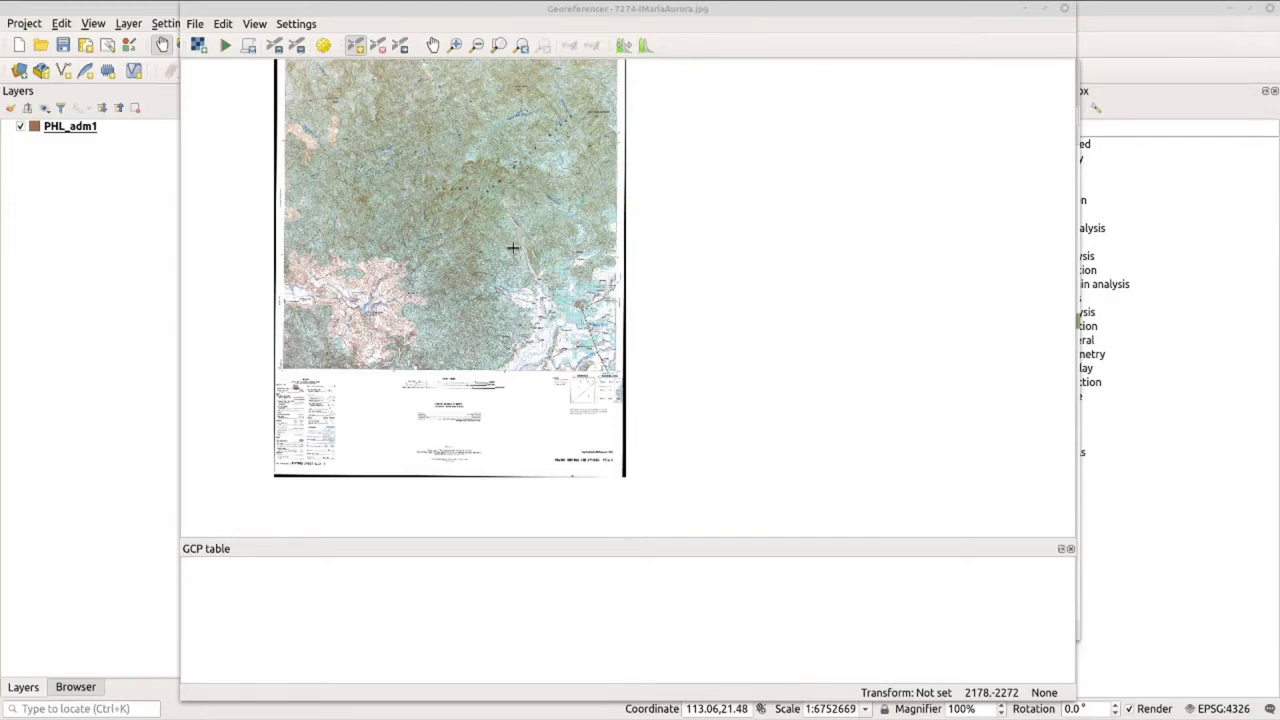
Switch to panning and zoom in toward the lower edge of the map sheet
scroll(512, 247, "up", 1)
key("ctrl+p")
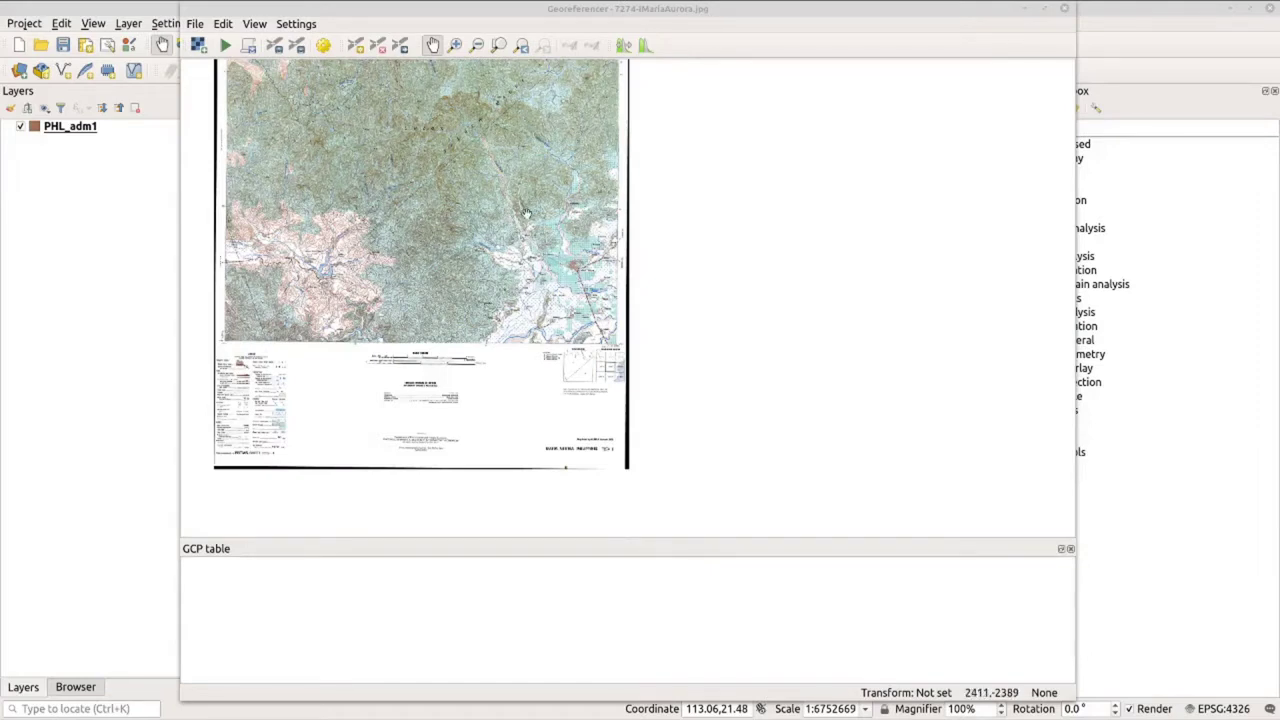
scroll(526, 213, "up", 1)
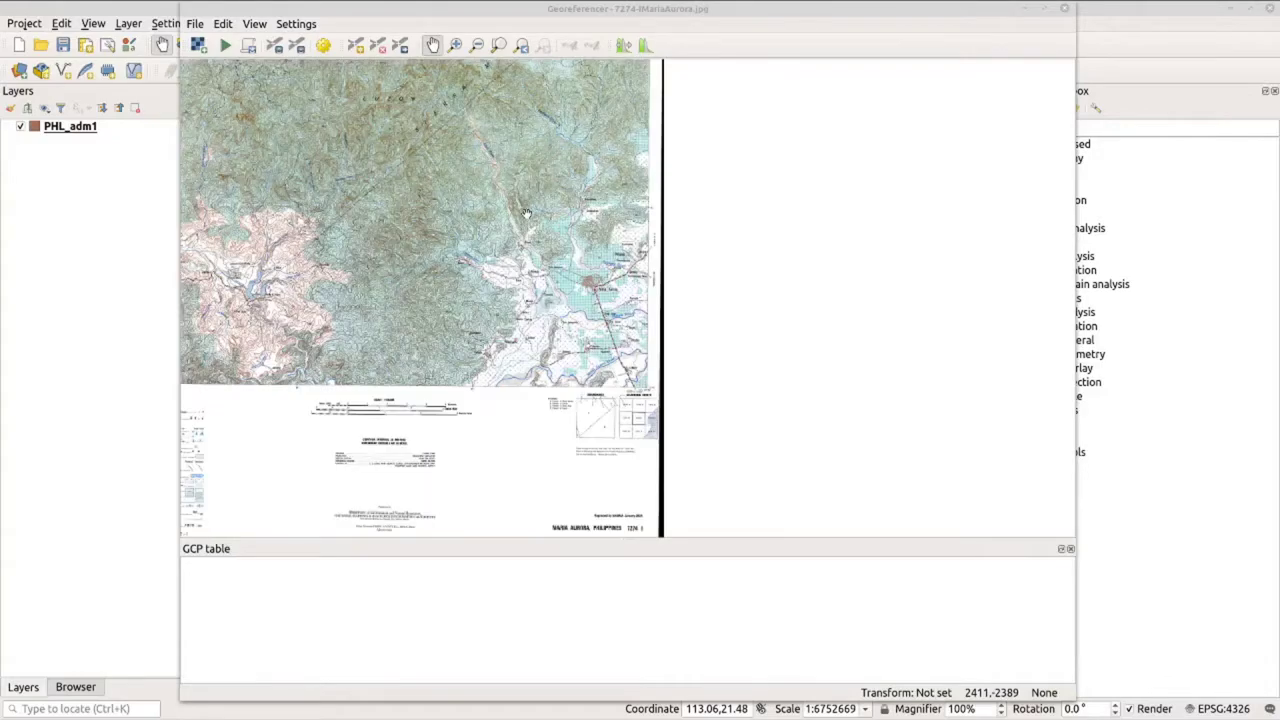
scroll(526, 213, "up", 1)
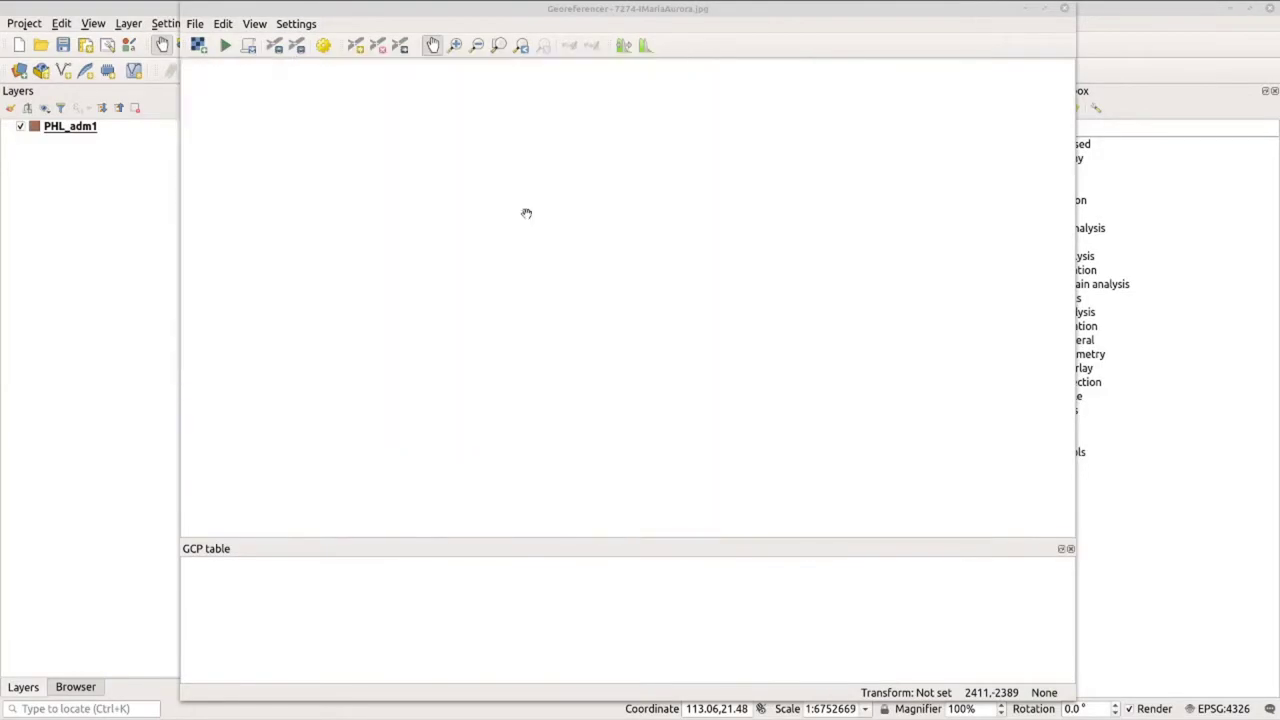
scroll(645, 220, "up", 1)
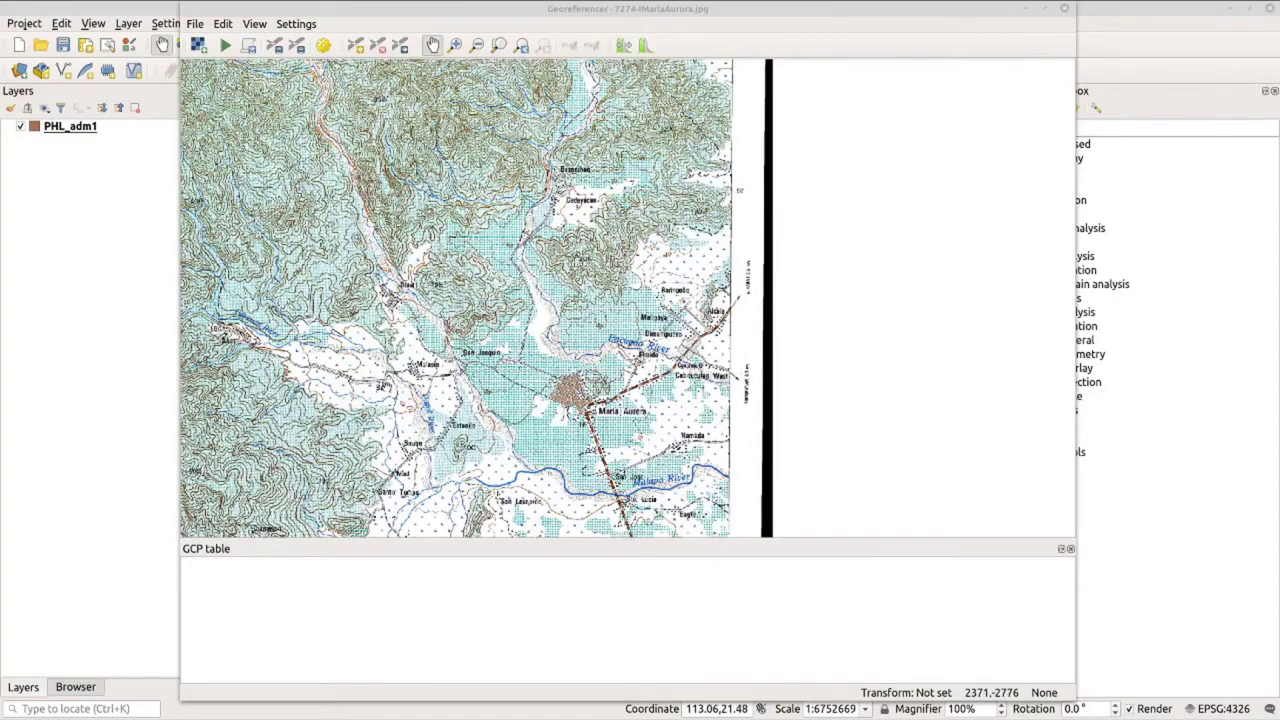
left_click_drag(389, 387, 440, 299)
left_click_drag(376, 398, 397, 346)
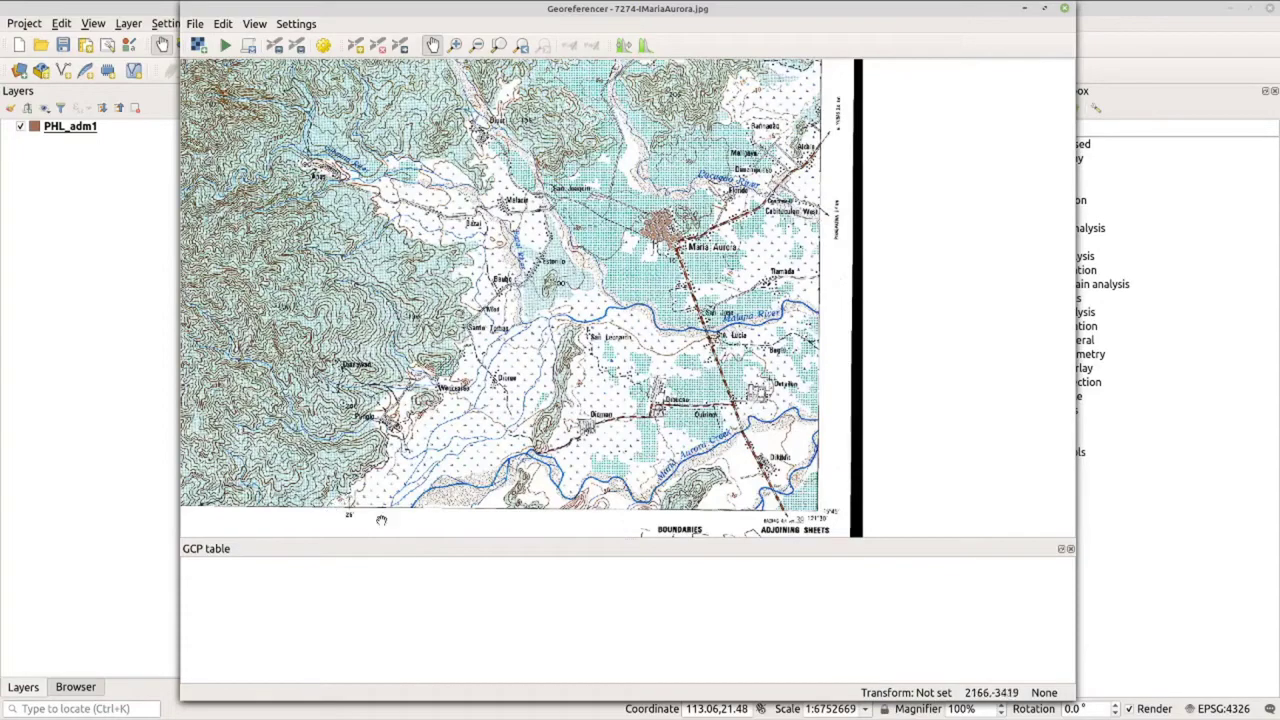
Zoom onto a grid crossing and bring up the lat_long to decimal converter spreadsheet
scroll(356, 522, "up", 5)
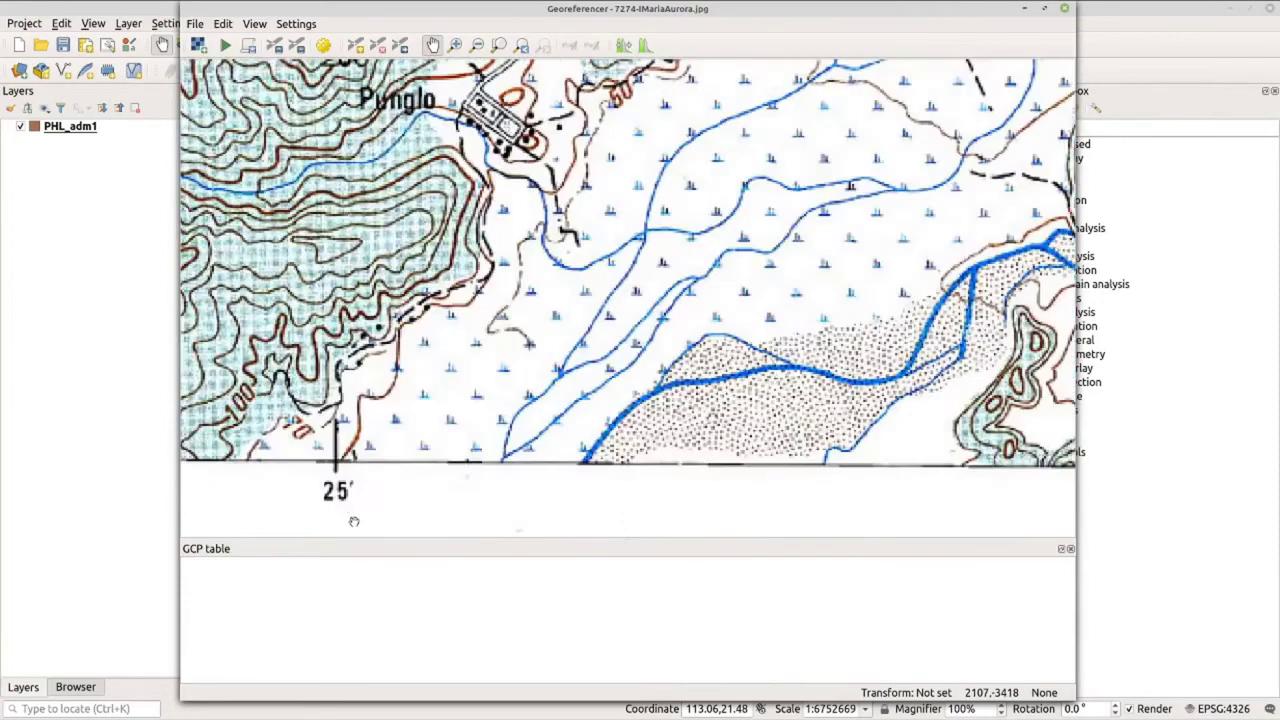
scroll(365, 500, "down", 5)
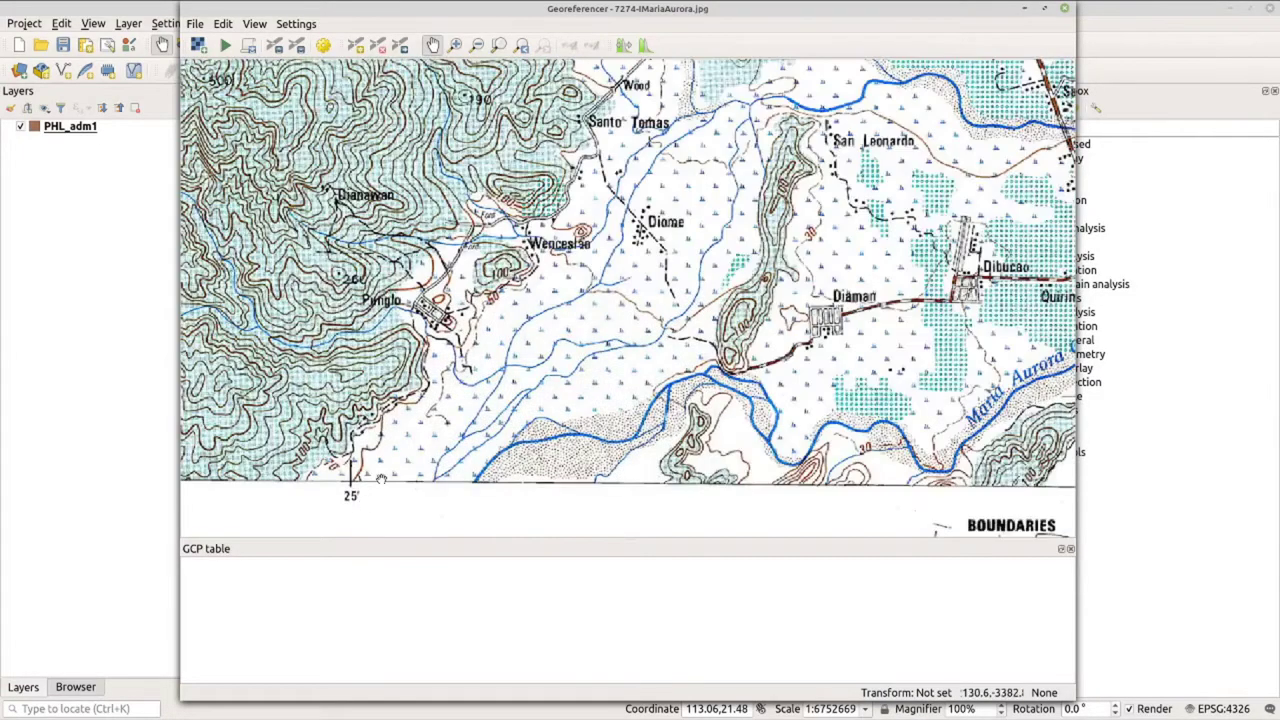
scroll(366, 487, "down", 3)
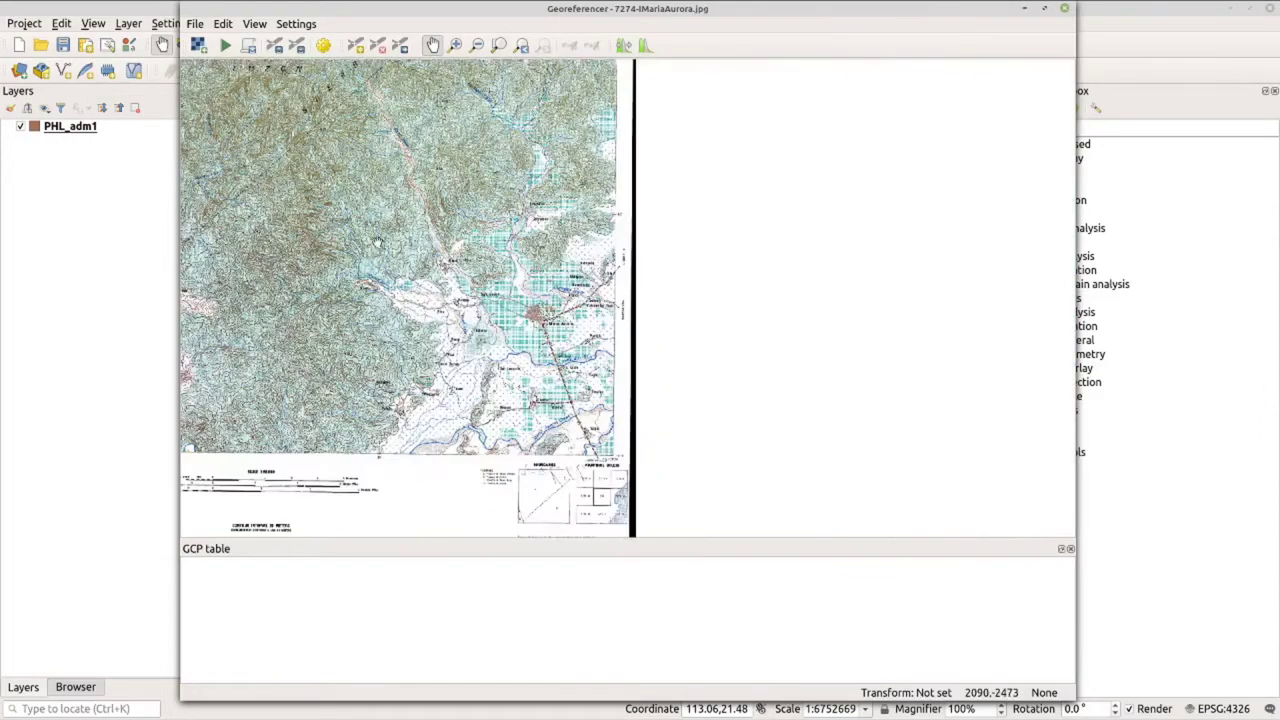
scroll(375, 205, "up", 2)
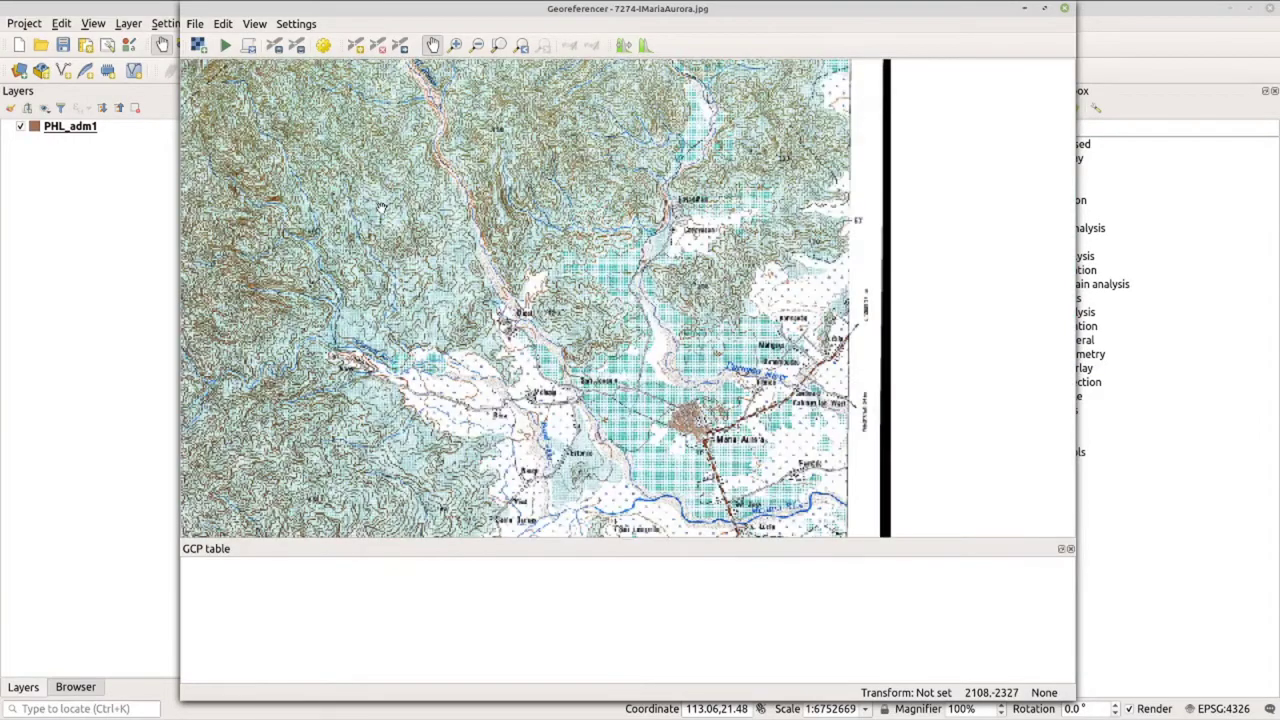
scroll(380, 210, "up", 1)
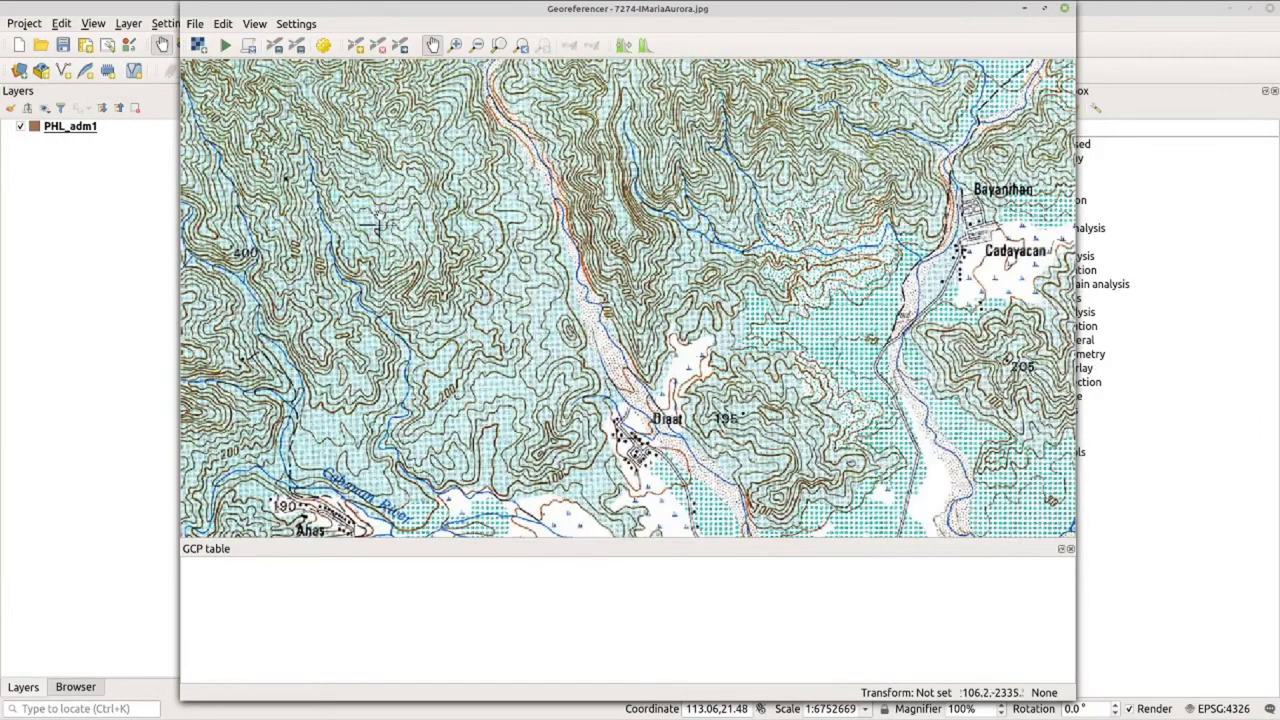
scroll(380, 215, "up", 1)
scroll(378, 232, "up", 1)
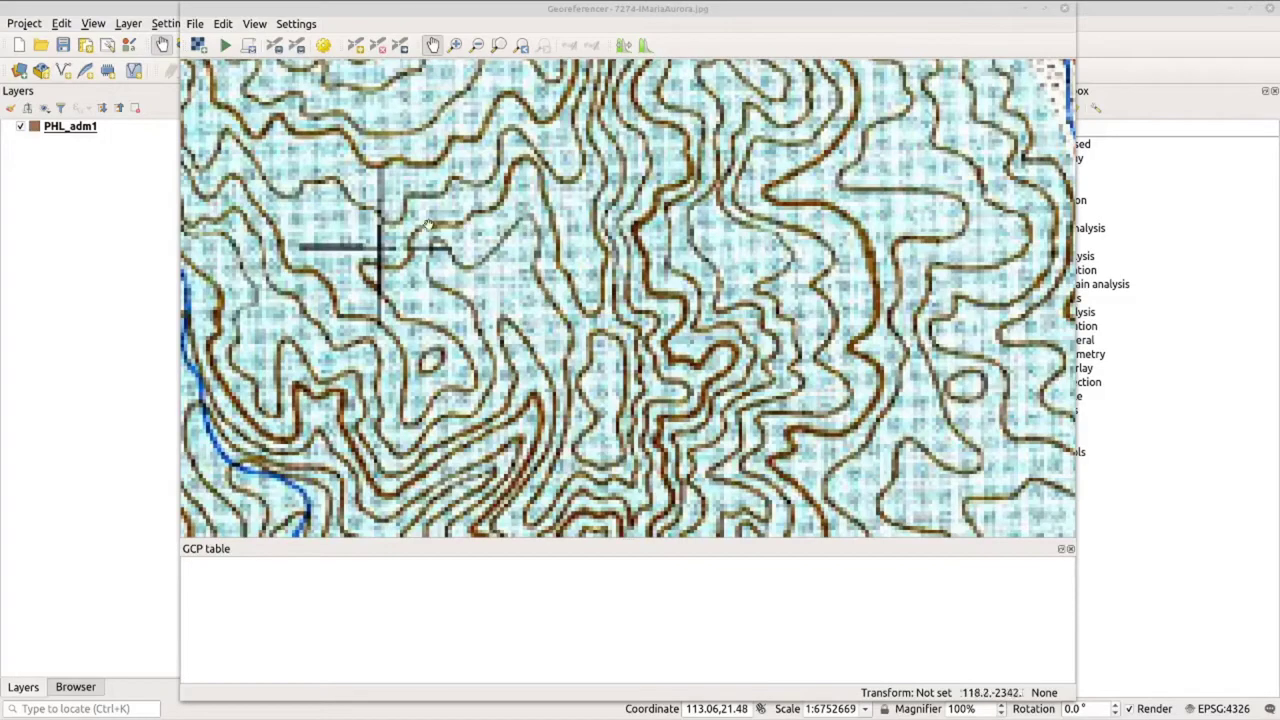
mouse_move(343, 6)
mouse_move(300, 6)
left_click(300, 65)
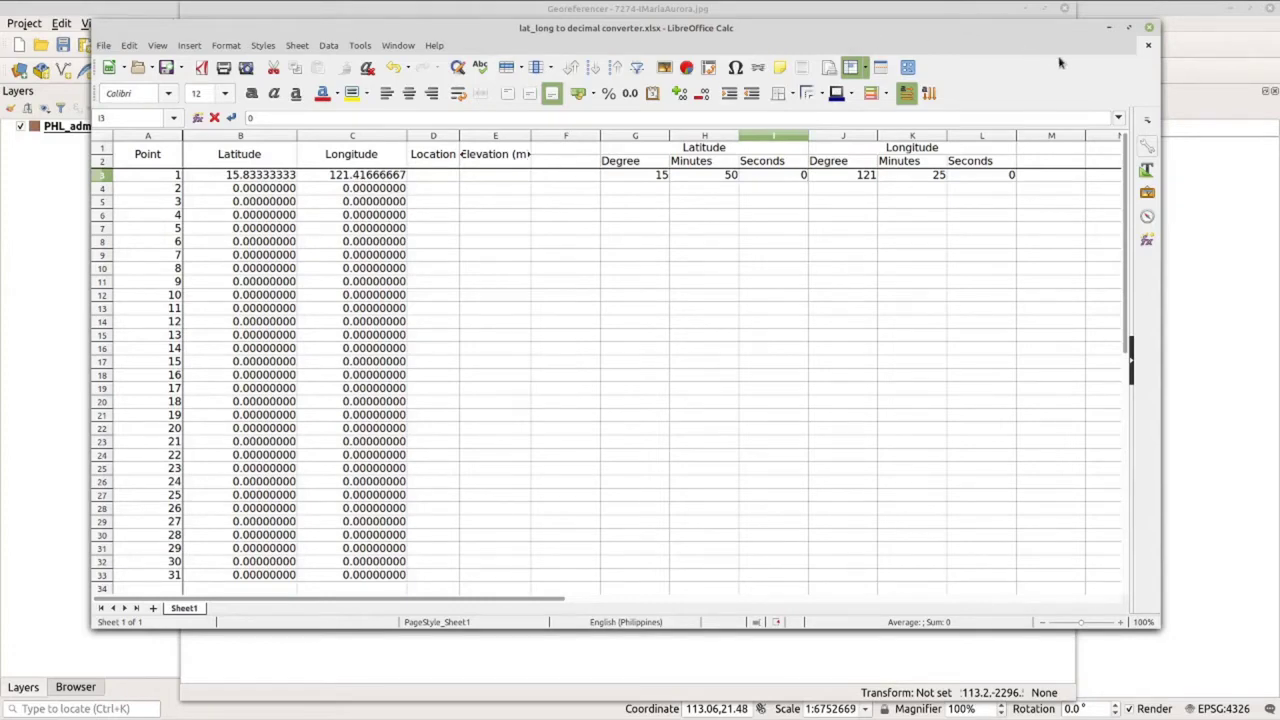
After checking 15.83333333 and 121.41666667, minimize the Calc converter to return to the Georeferencer
left_click(1111, 29)
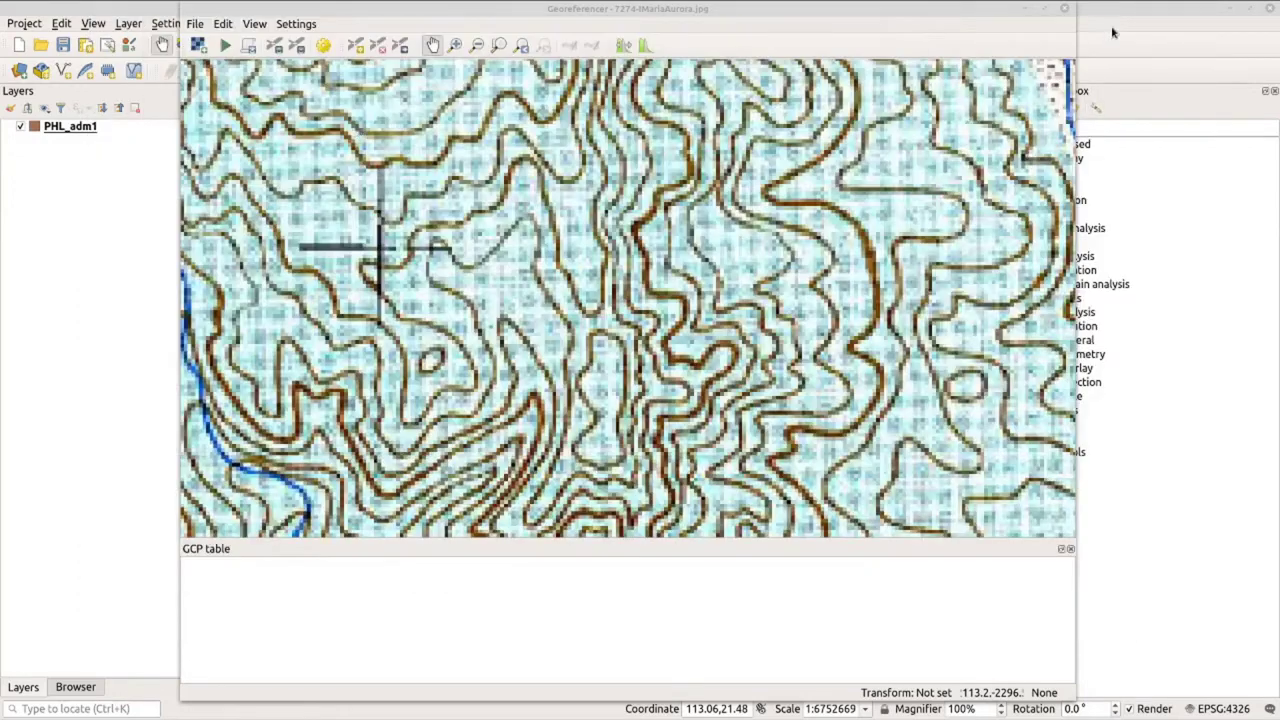
Place a control point on the grid crossing with X/East 121.416 and Y/North 15.333
left_click(358, 48)
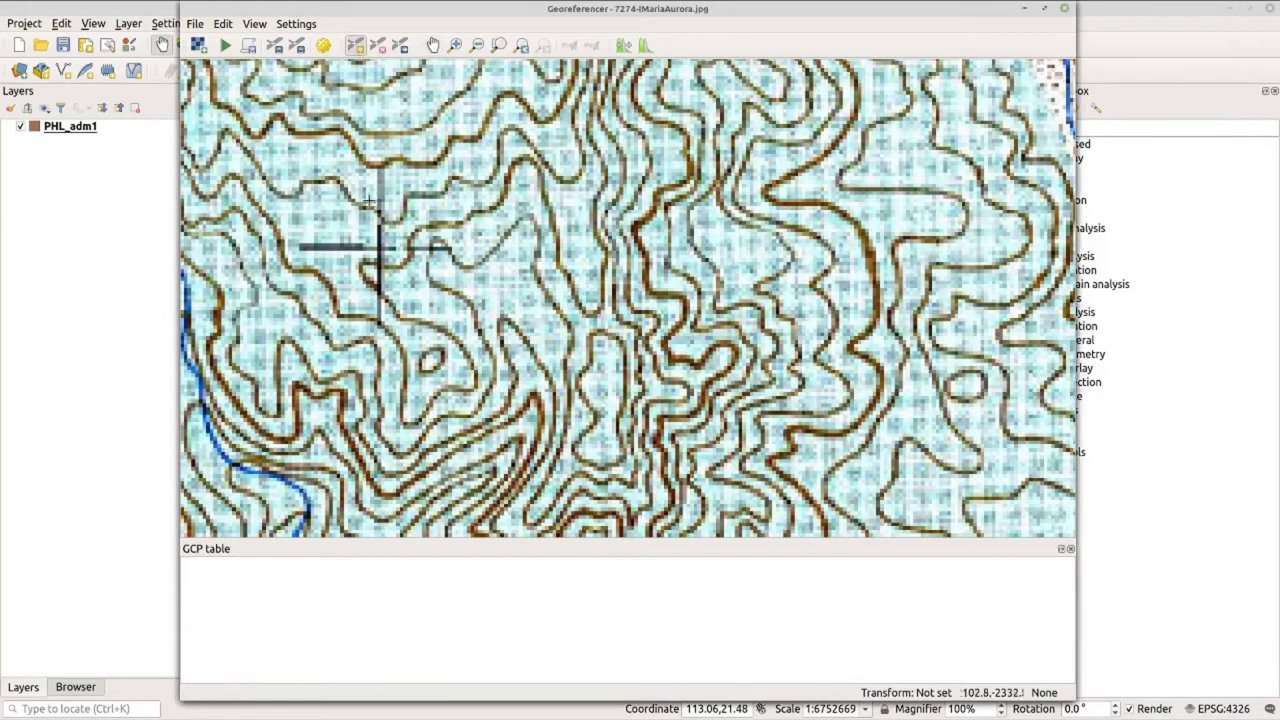
scroll(378, 247, "up", 2)
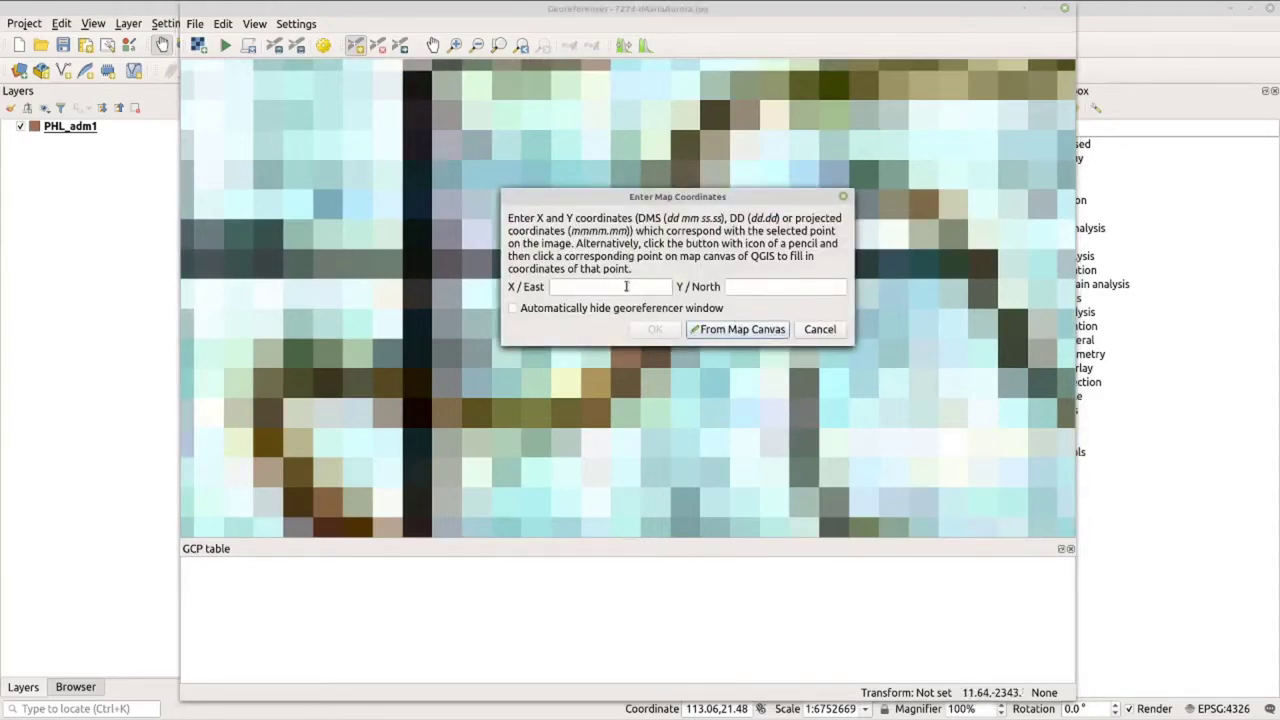
left_click(623, 289)
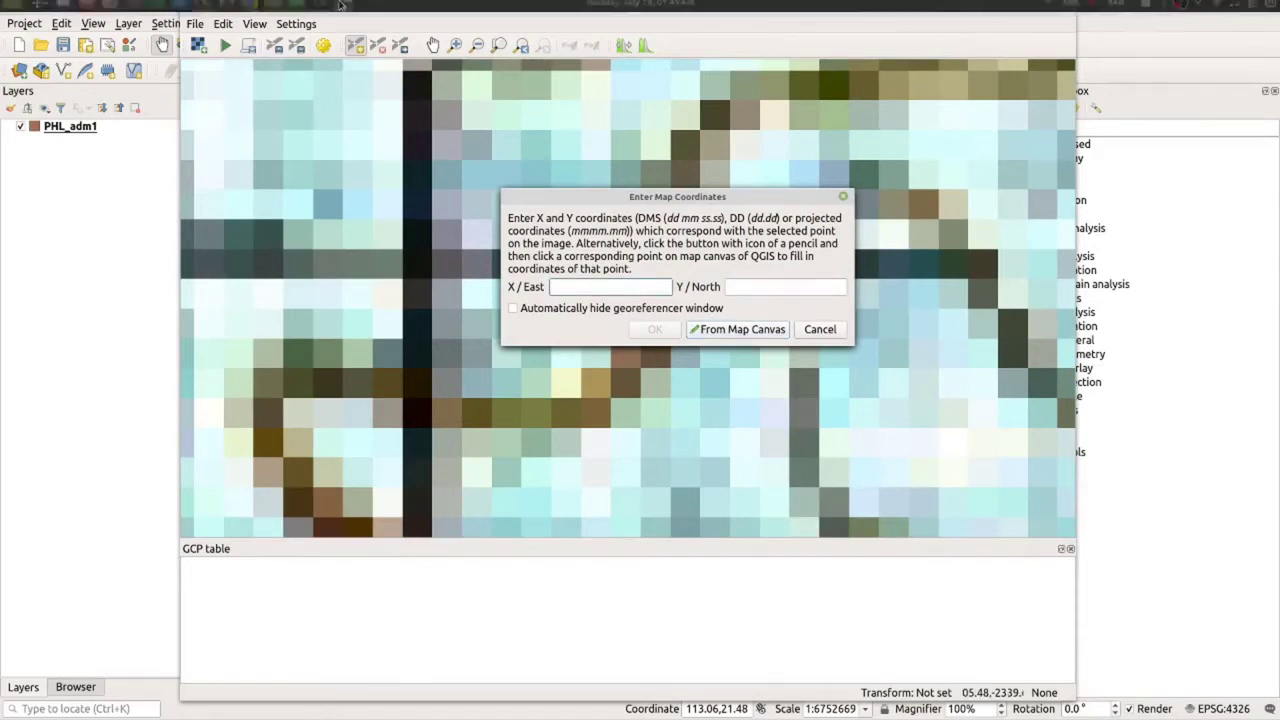
left_click(297, 9)
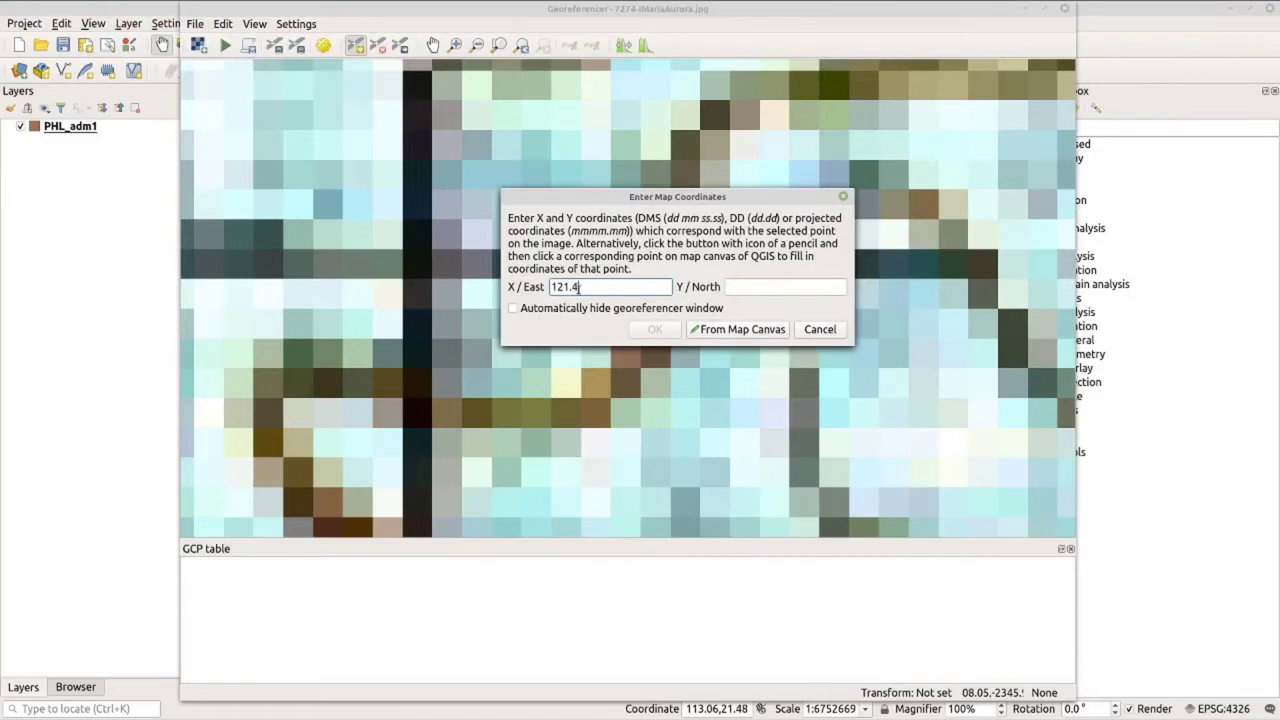
left_click(578, 287)
type("121.416")
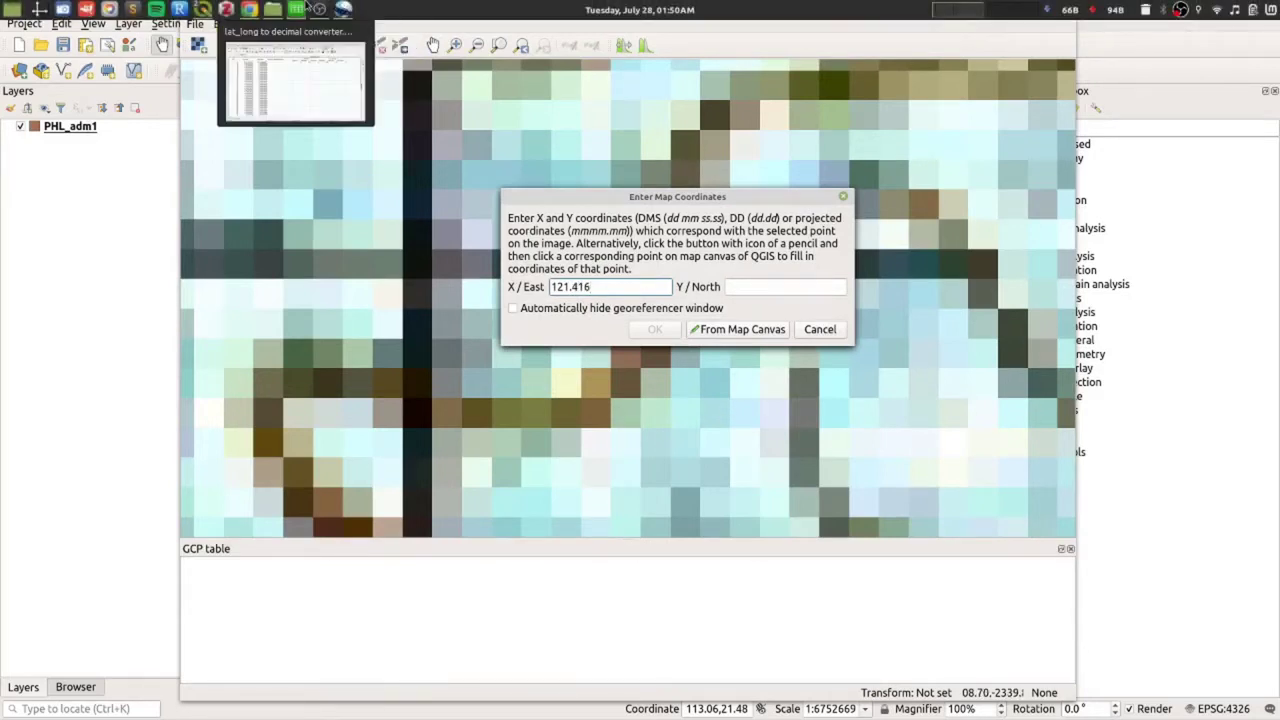
left_click(297, 8)
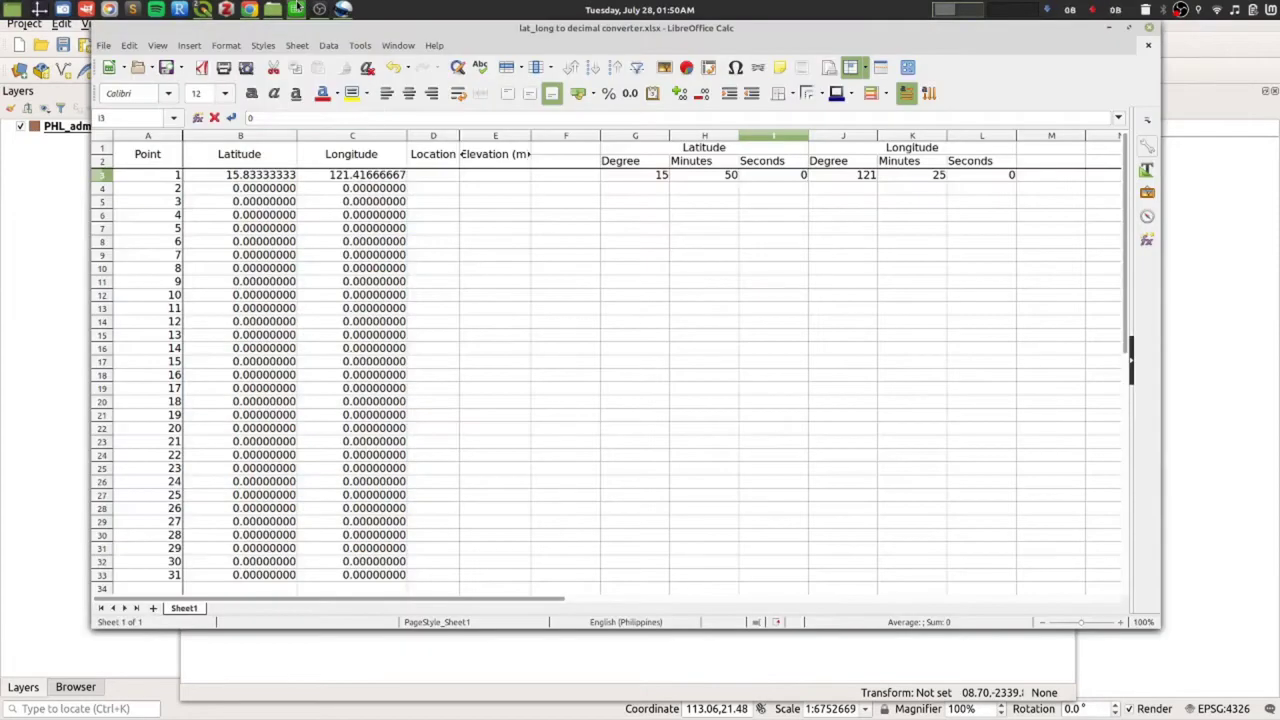
left_click(297, 8)
left_click(740, 287)
type("15.3")
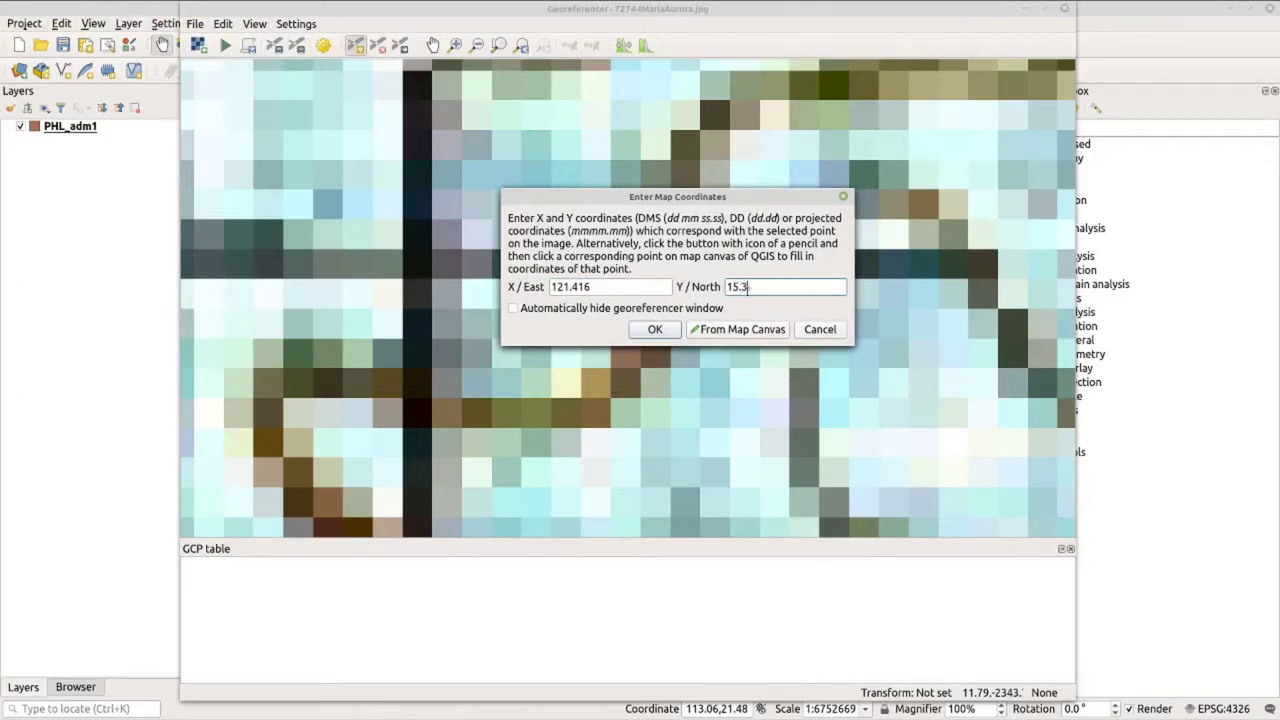
type("33")
left_click(652, 331)
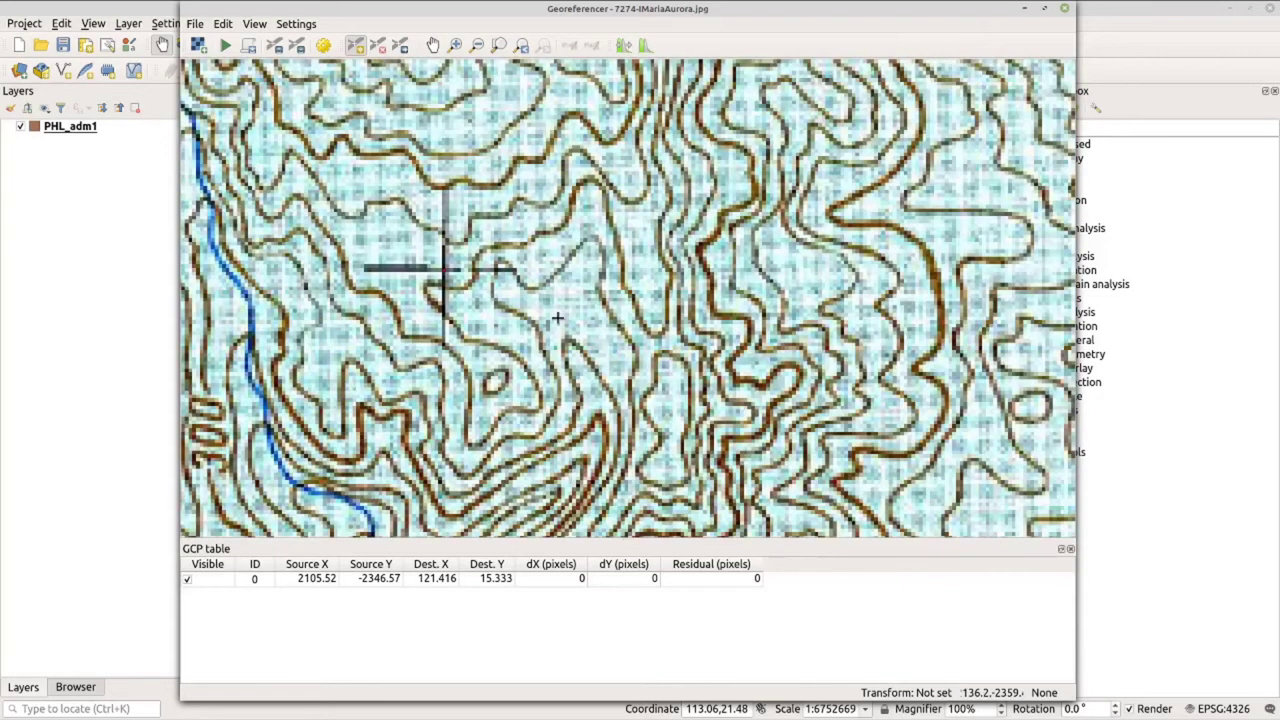
scroll(557, 318, "down", 2)
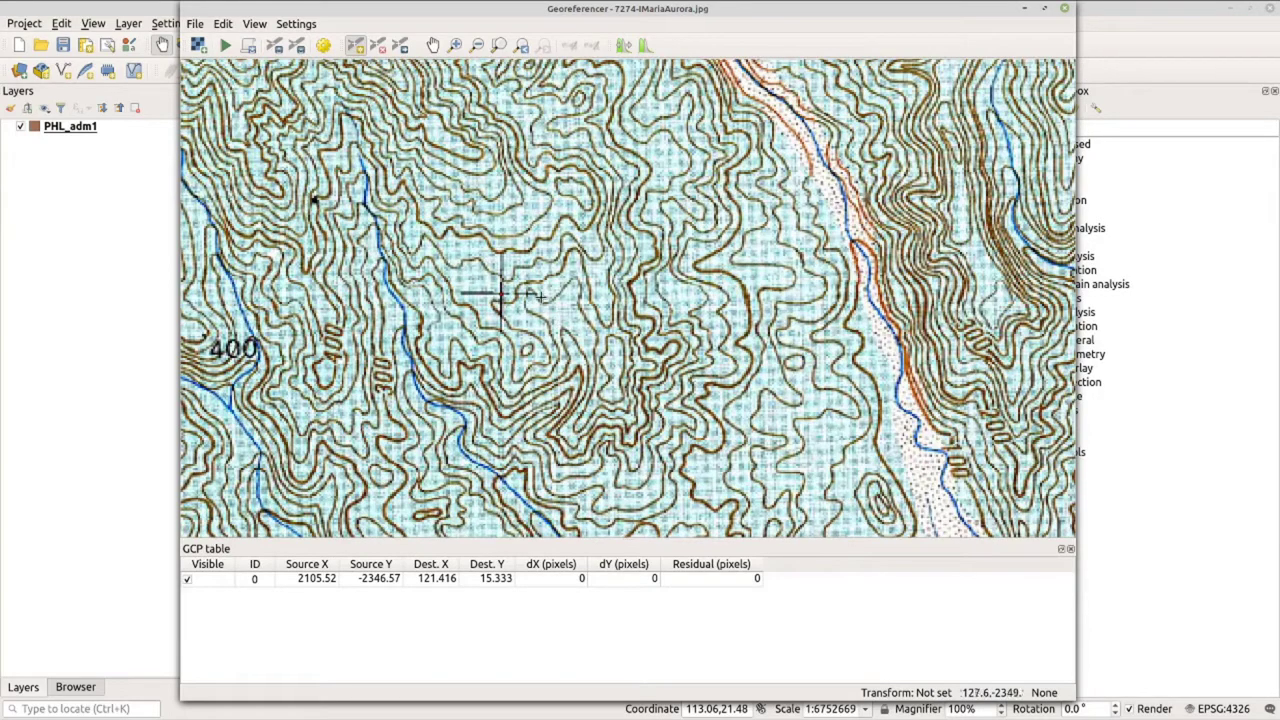
left_click(570, 304)
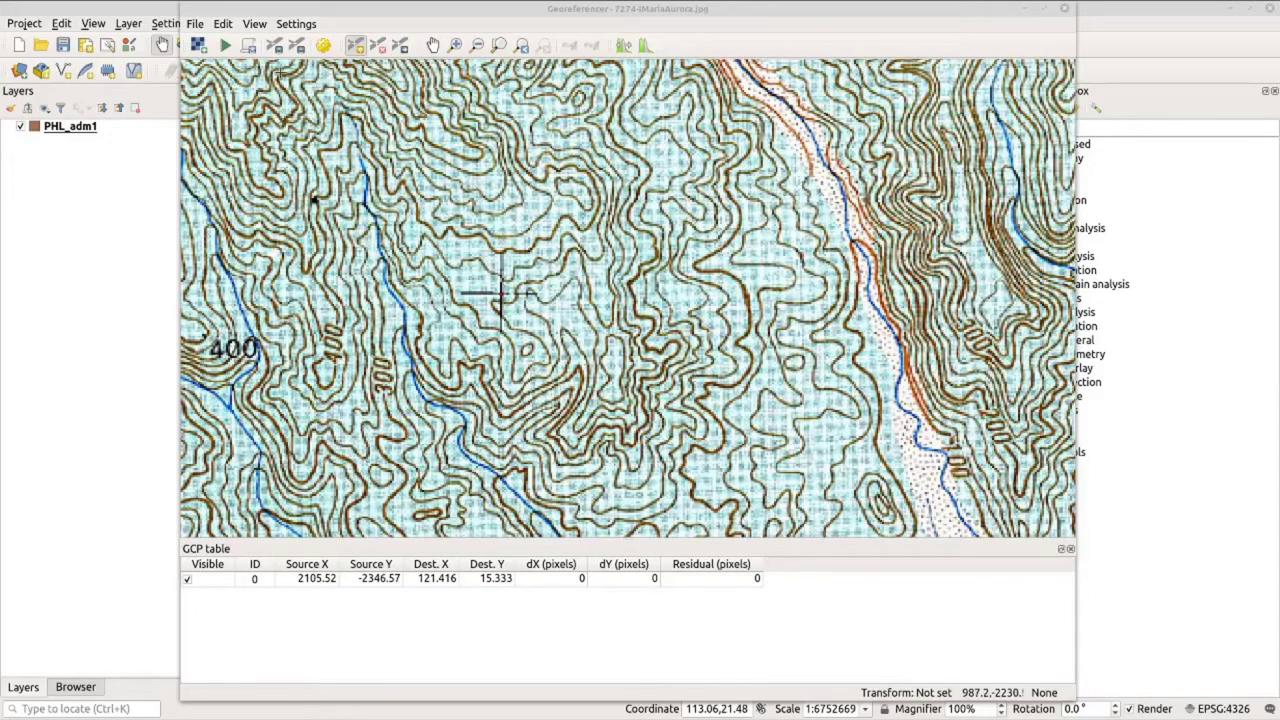
Load the control points from gcp.points and zoom to the full map extent
left_click(279, 56)
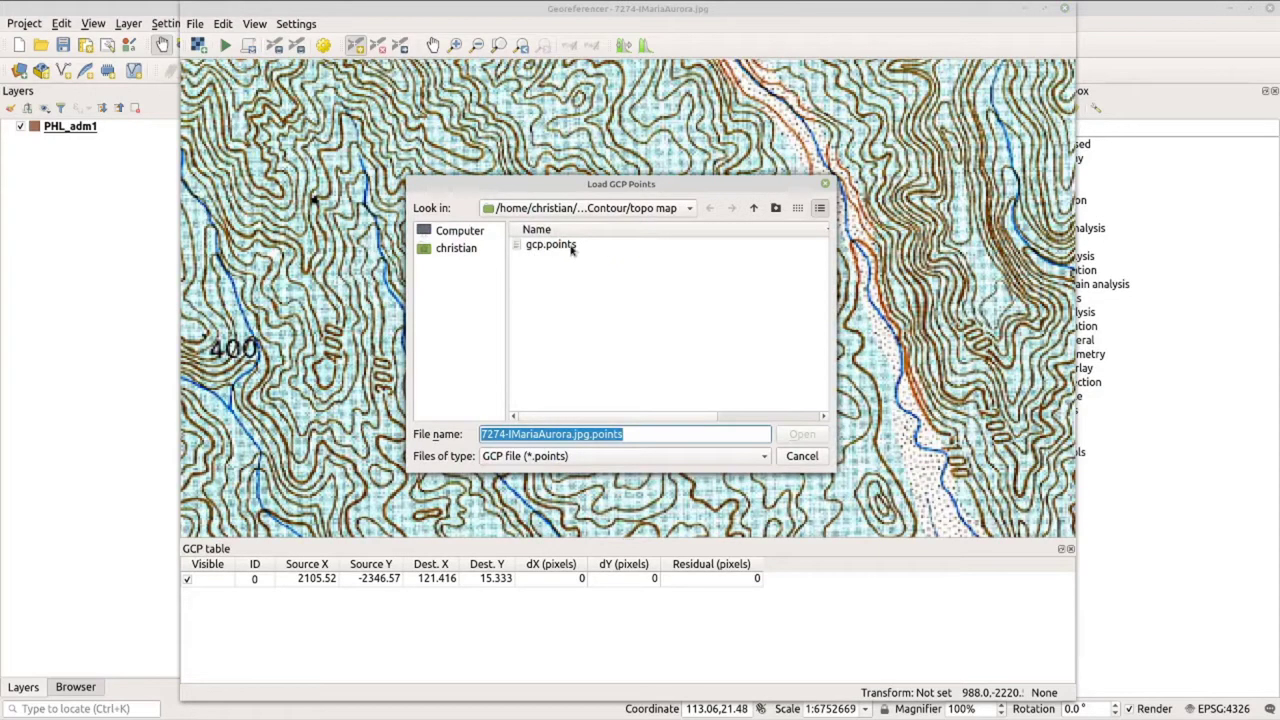
left_click(571, 246)
left_click(802, 434)
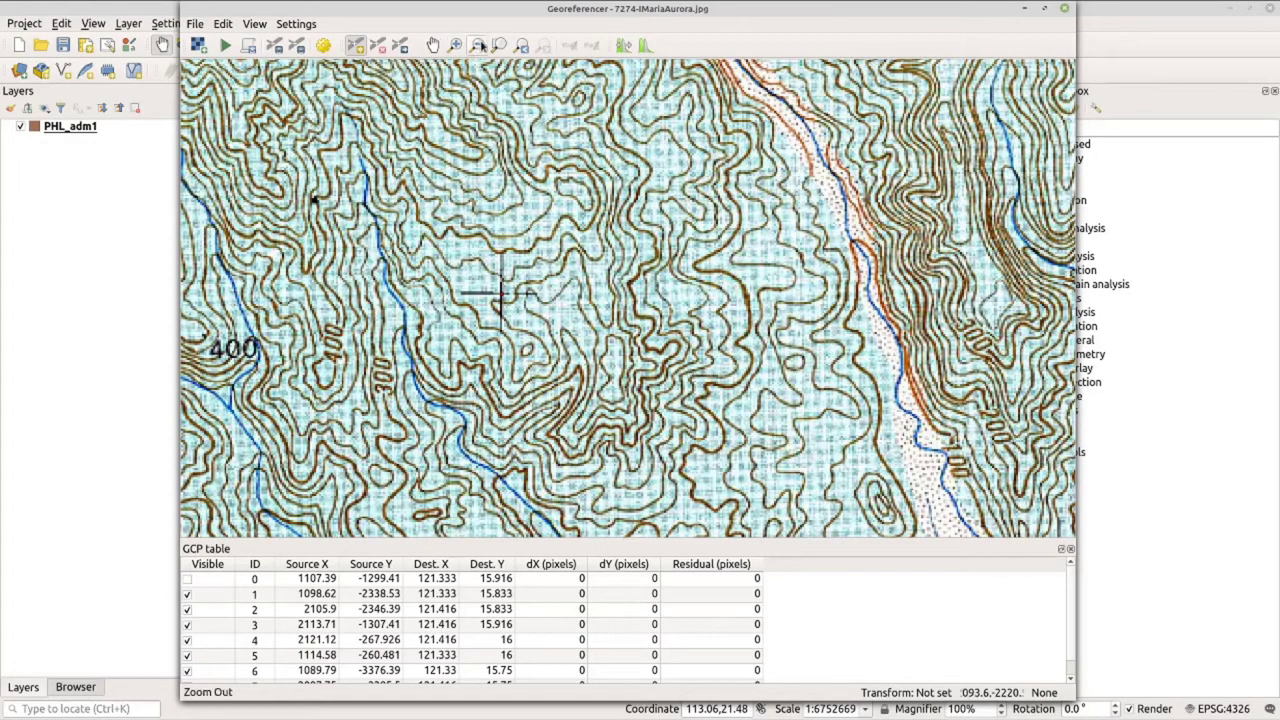
left_click(499, 47)
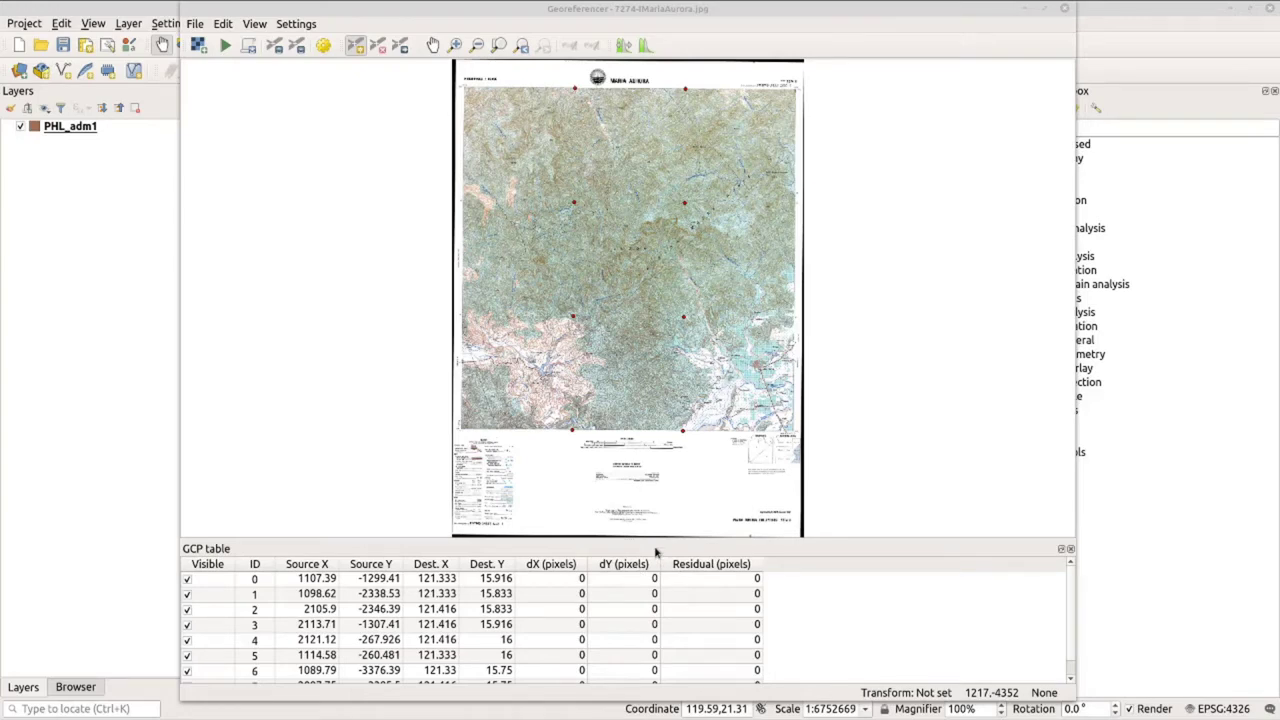
Set target CRS EPSG:4326 WGS 84 and output raster 7274-IMariaAurora_modified.tif in Transformation Settings
left_click(323, 47)
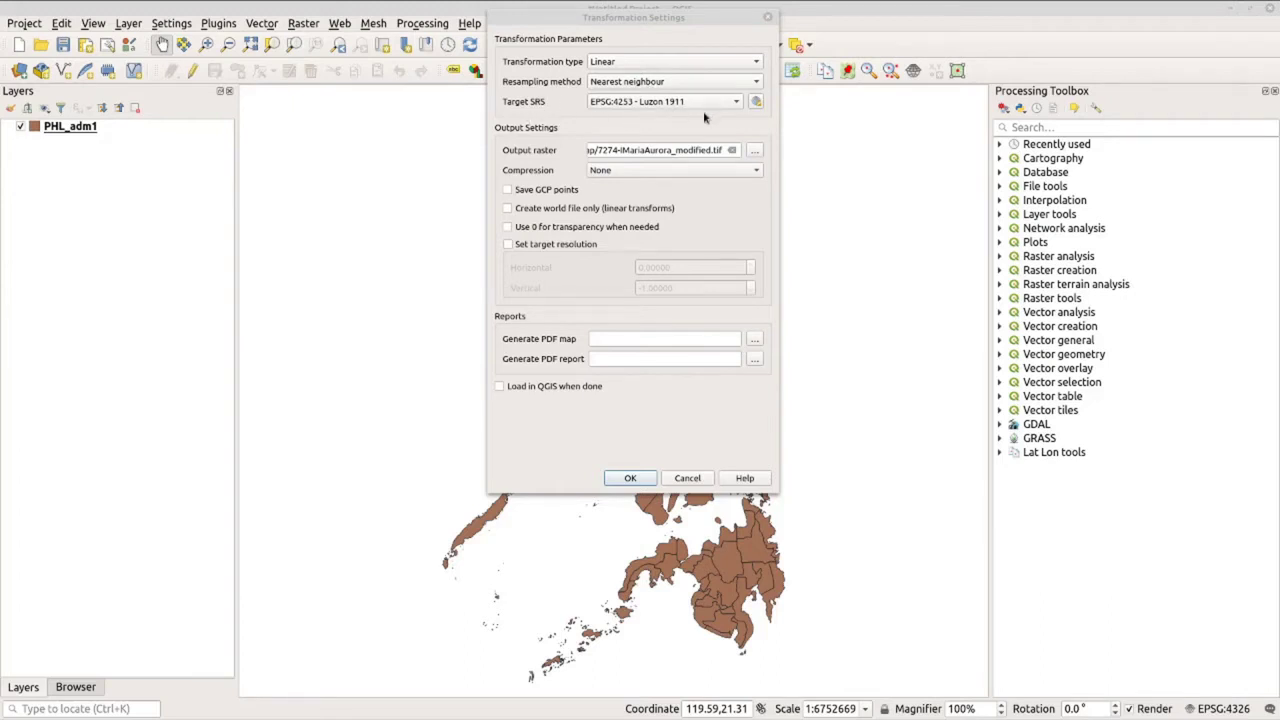
left_click(757, 103)
left_click(472, 85)
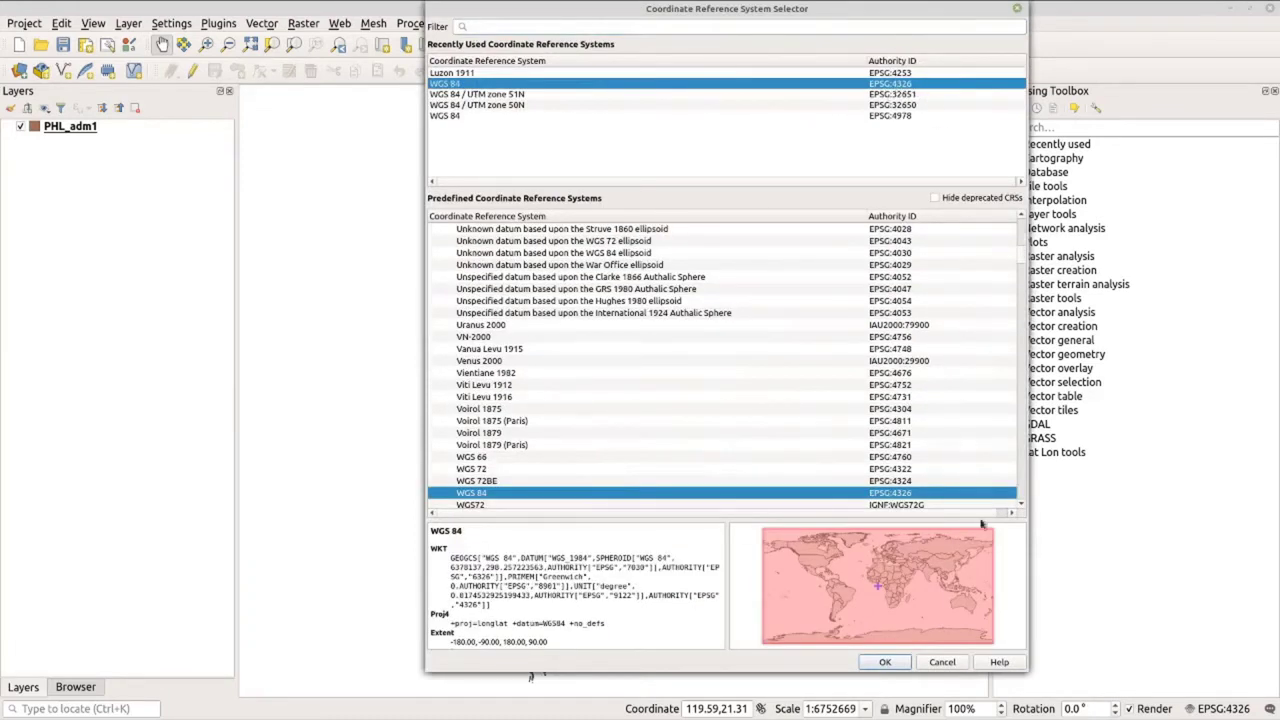
left_click(885, 662)
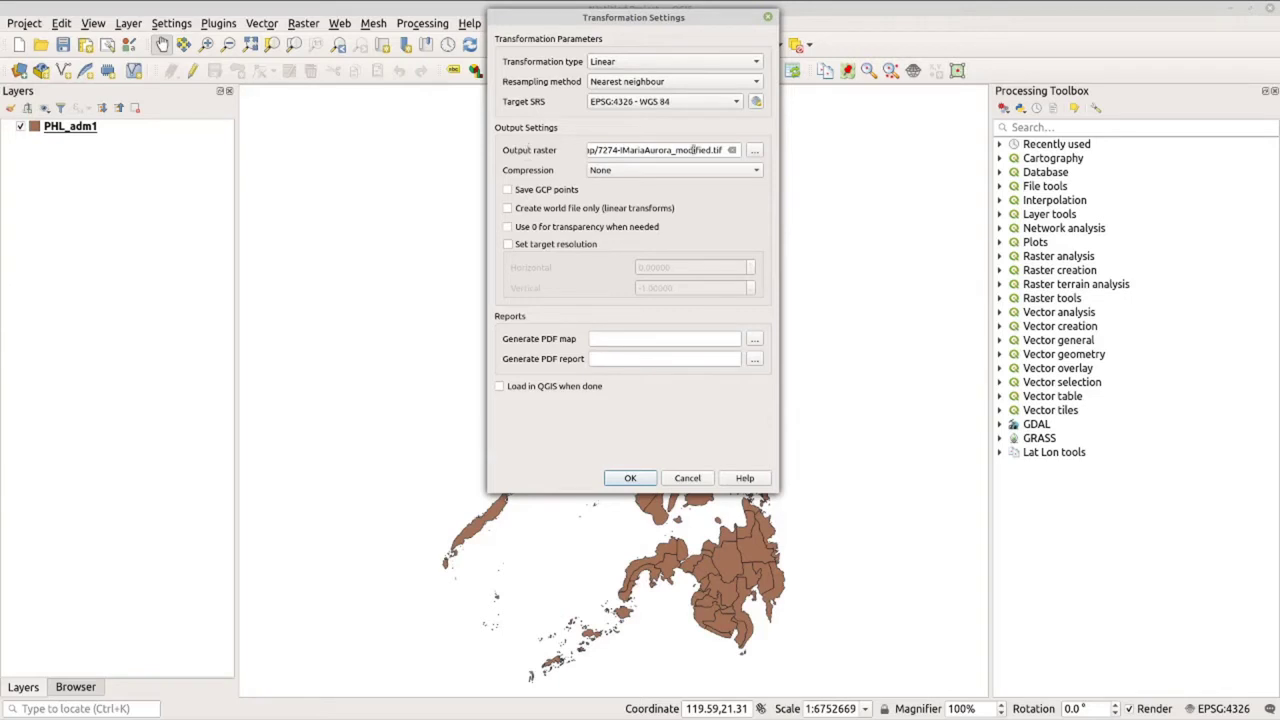
left_click(753, 151)
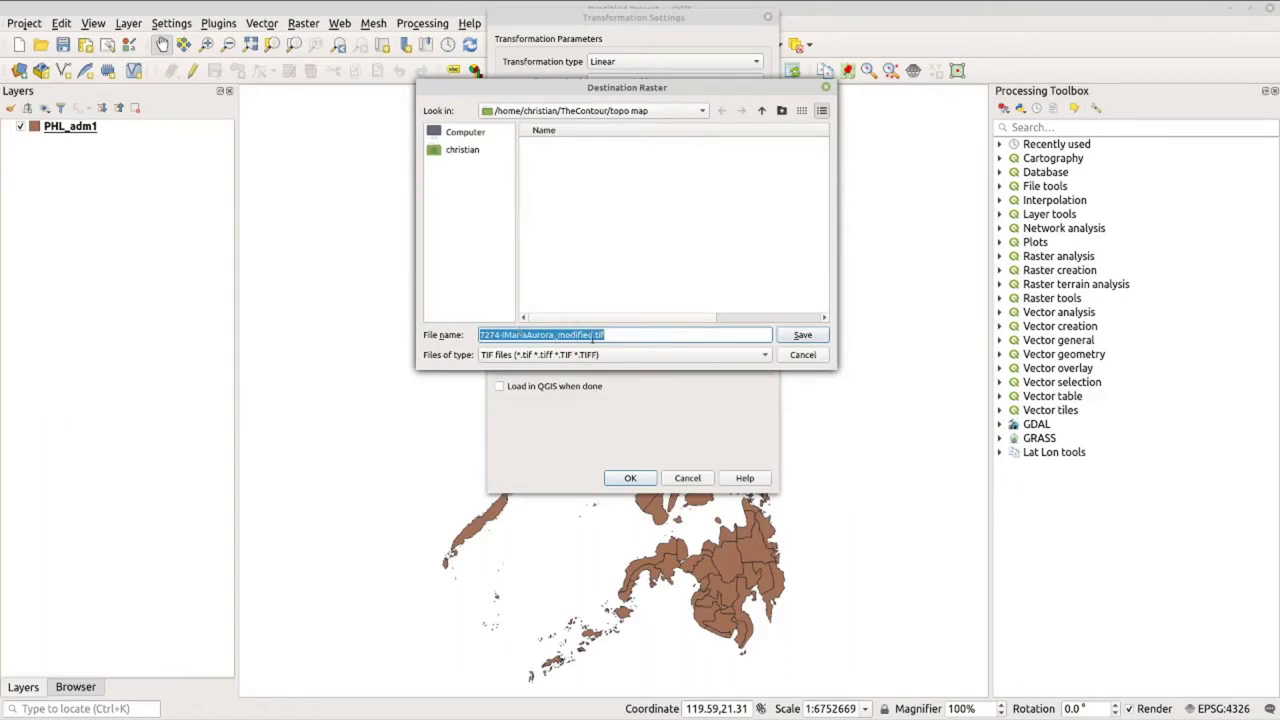
left_click(802, 335)
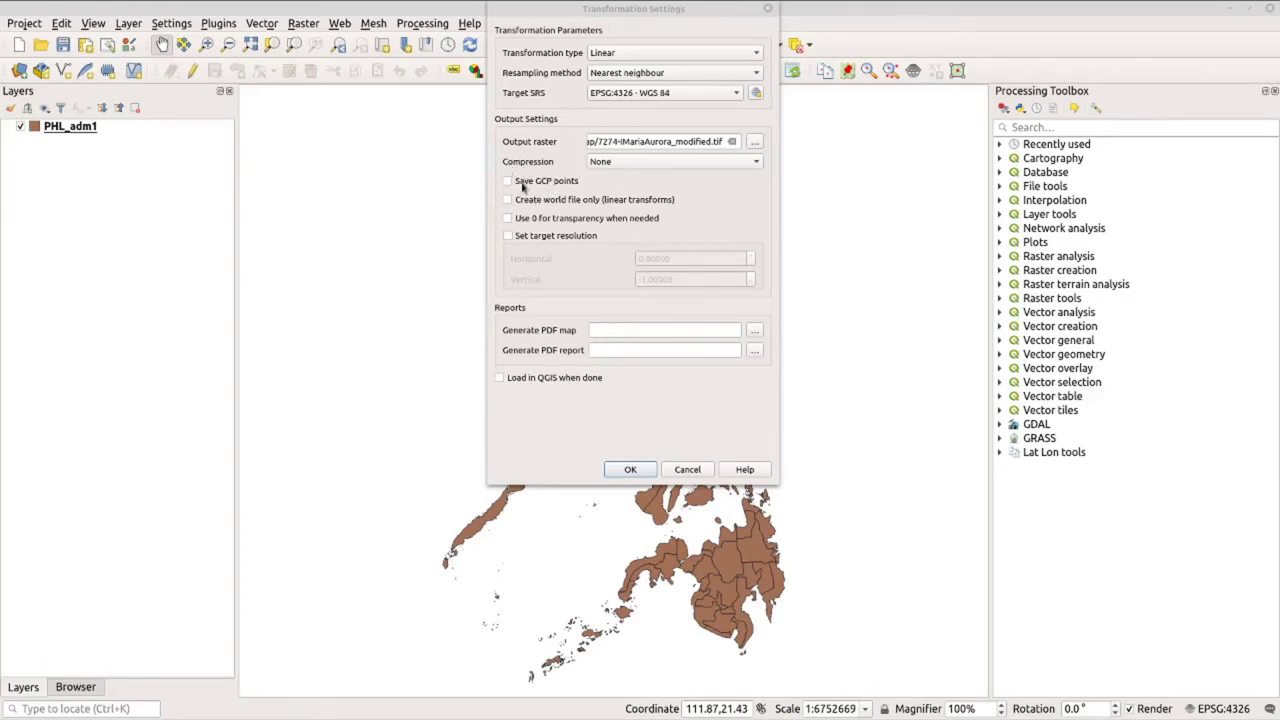
Confirm the transformation settings, georeference the Maria Aurora scan, and close the Georeferencer
left_click(630, 470)
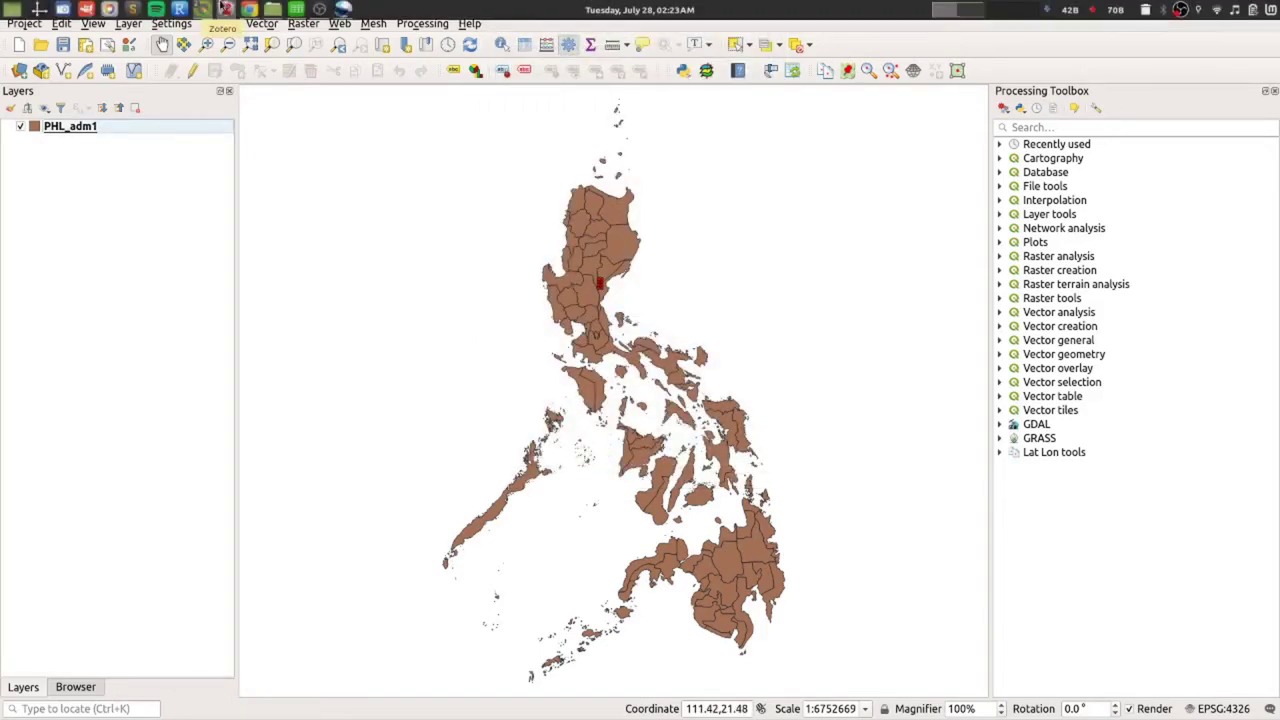
mouse_move(205, 8)
left_click(245, 45)
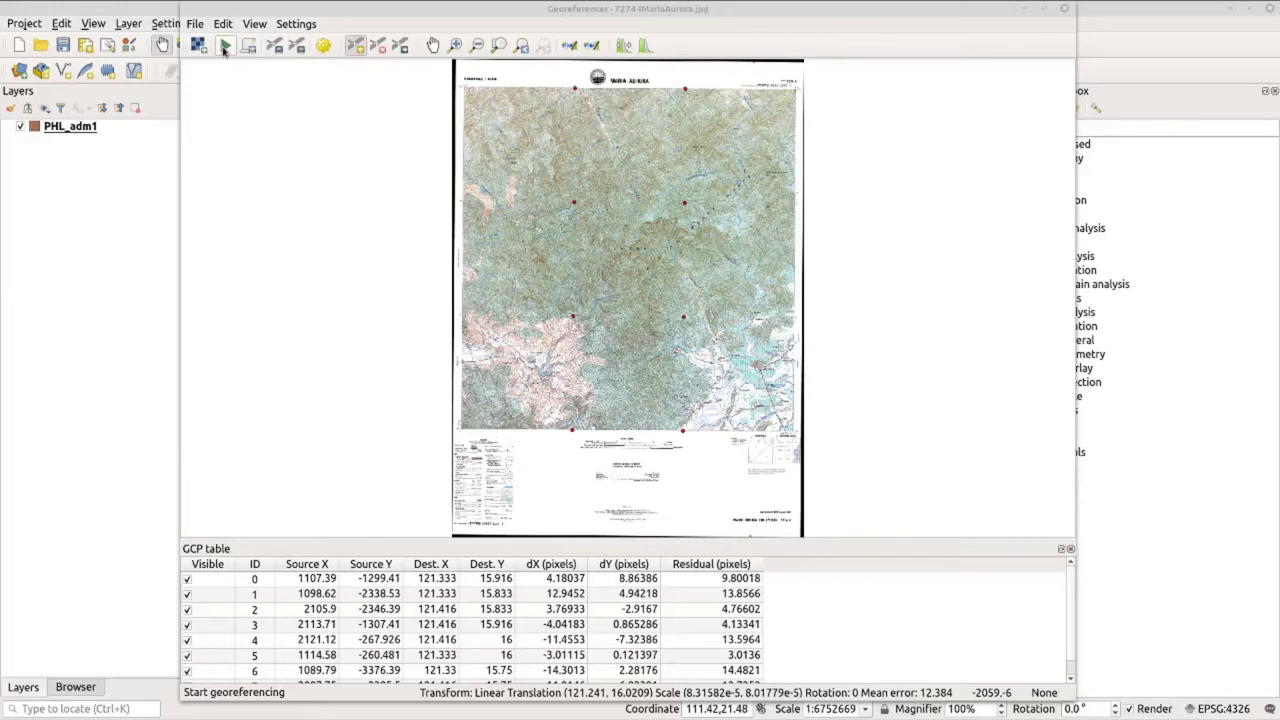
left_click(225, 47)
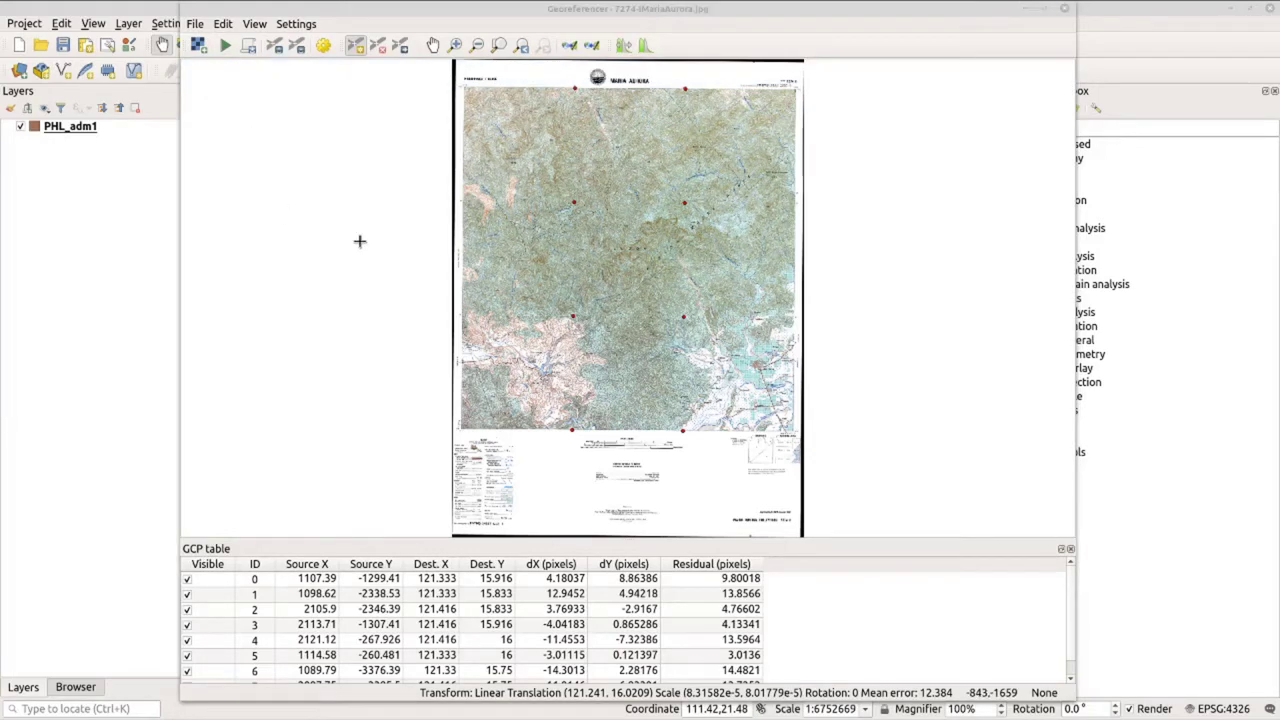
left_click(1064, 8)
mouse_move(202, 8)
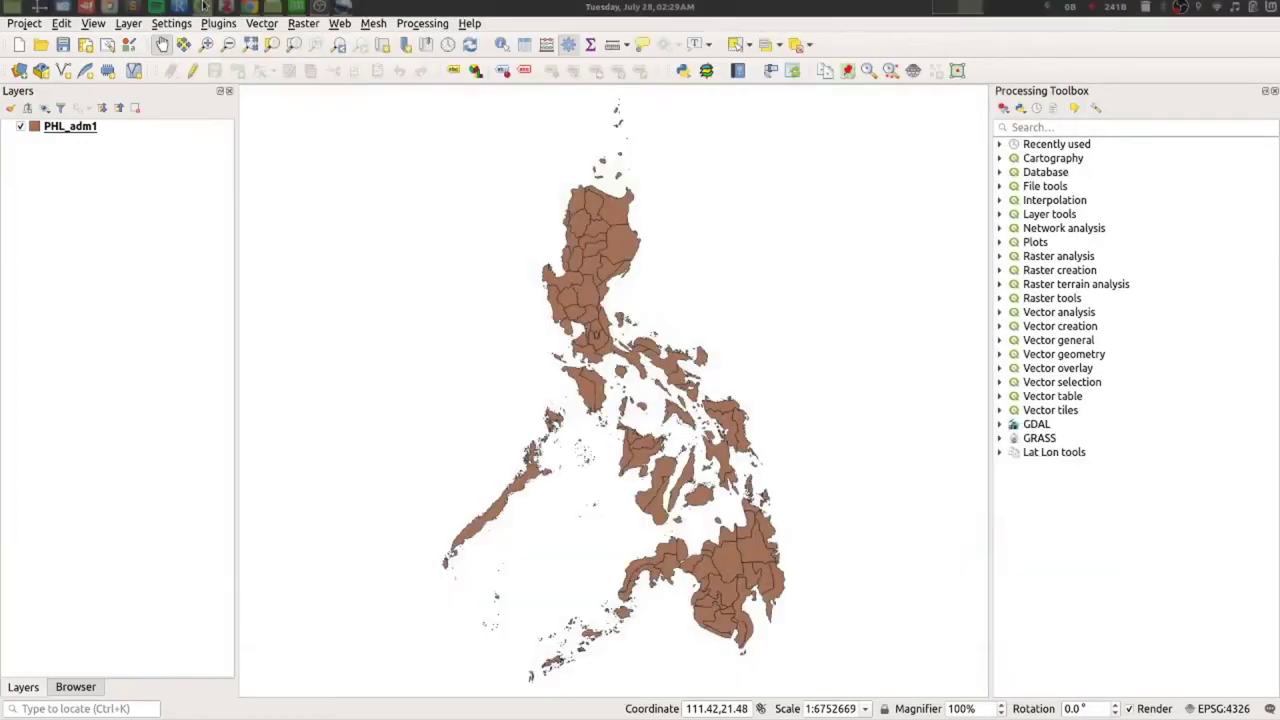
Add 7274-IMariaAurora_modified.tif from the topo map folder as a layer in the QGIS project
left_click(272, 8)
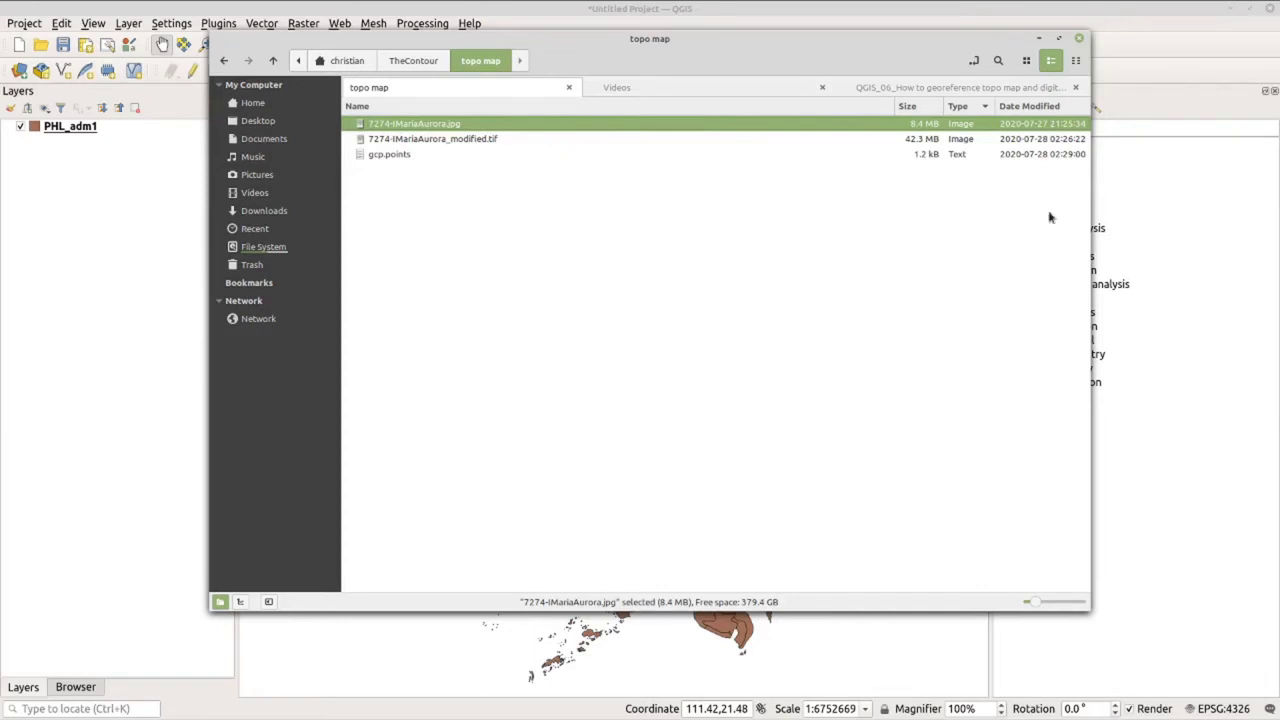
left_click(482, 140)
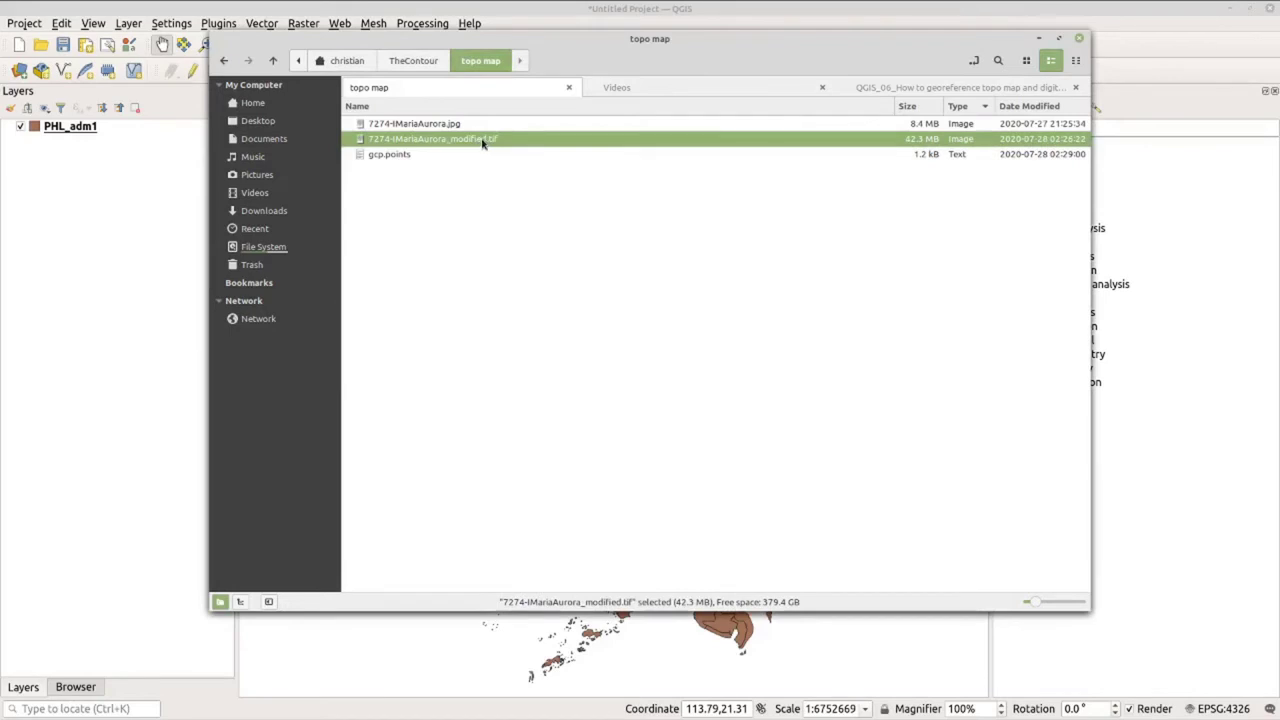
left_click_drag(485, 142, 98, 288)
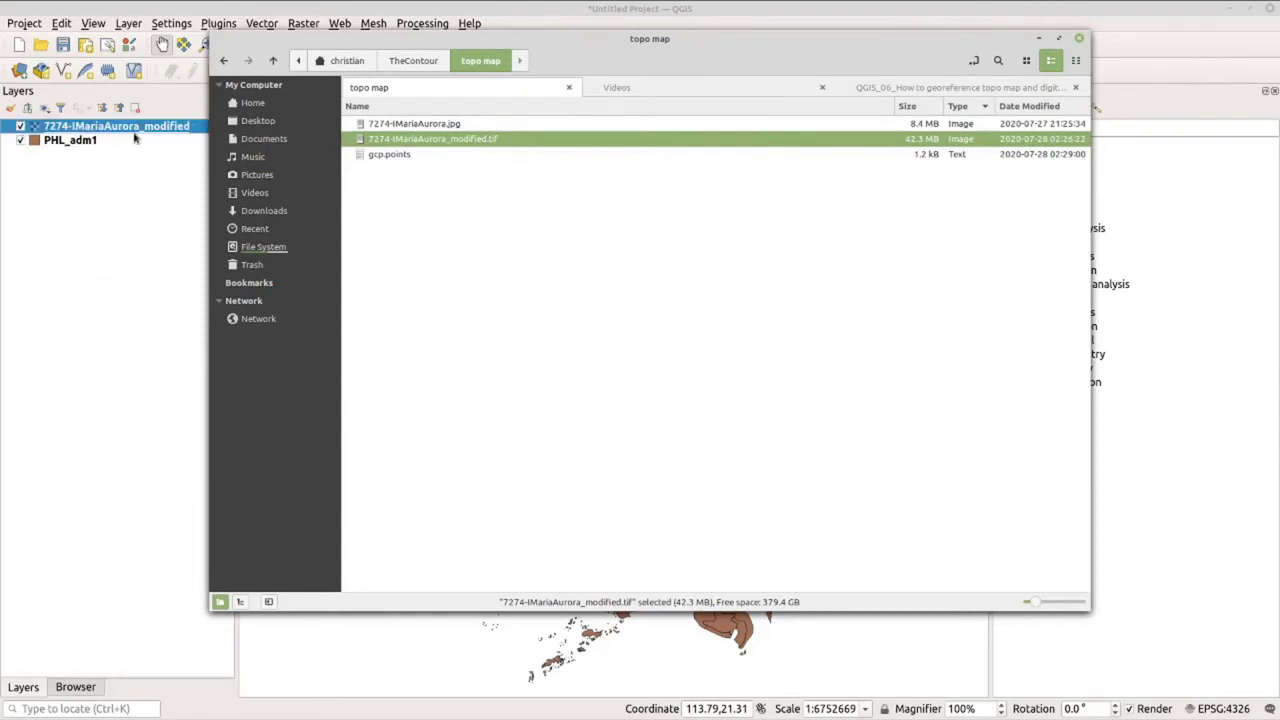
left_click(1040, 40)
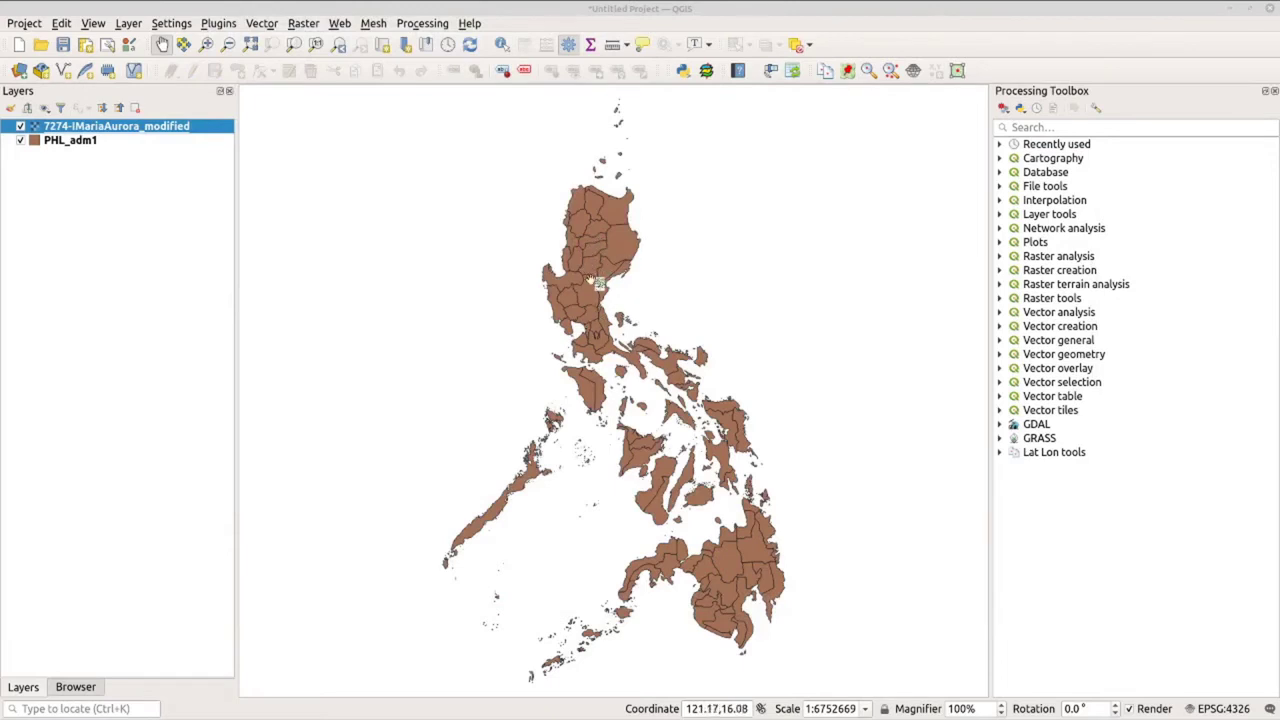
Zoom to the Maria Aurora raster layer, then zoom out and pan to show the nearby province boundaries
right_click(155, 129)
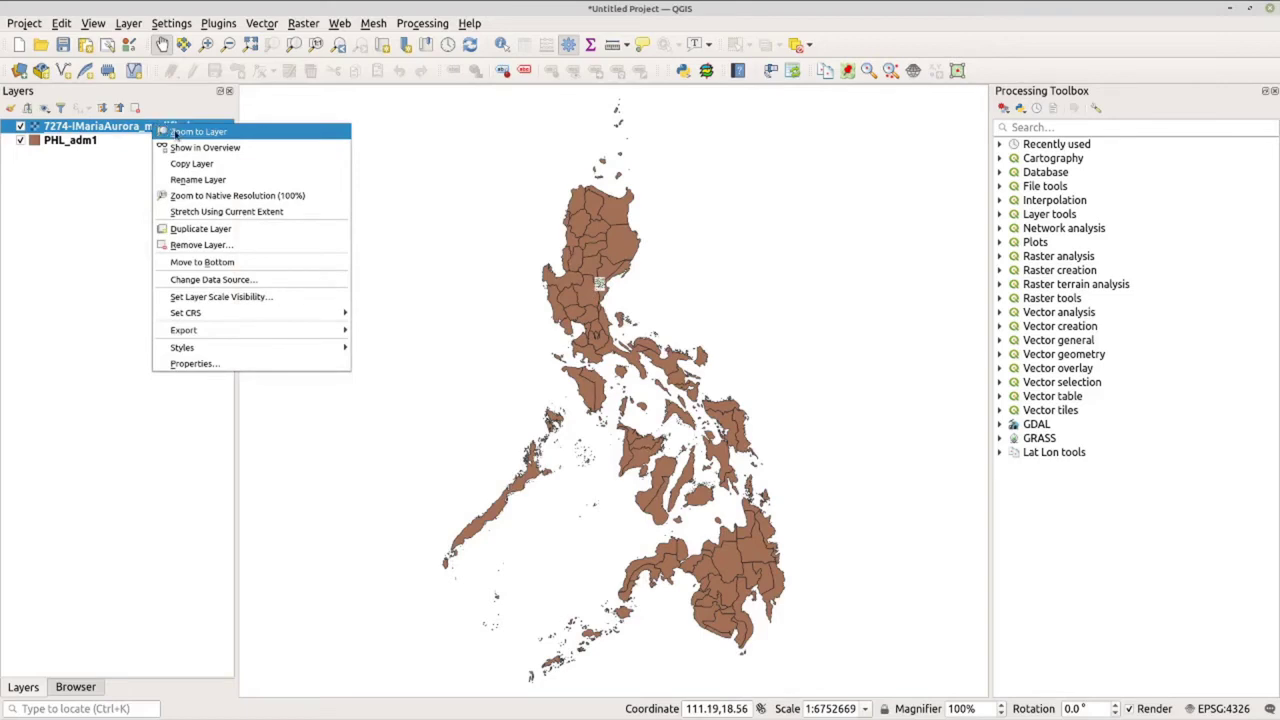
left_click(176, 133)
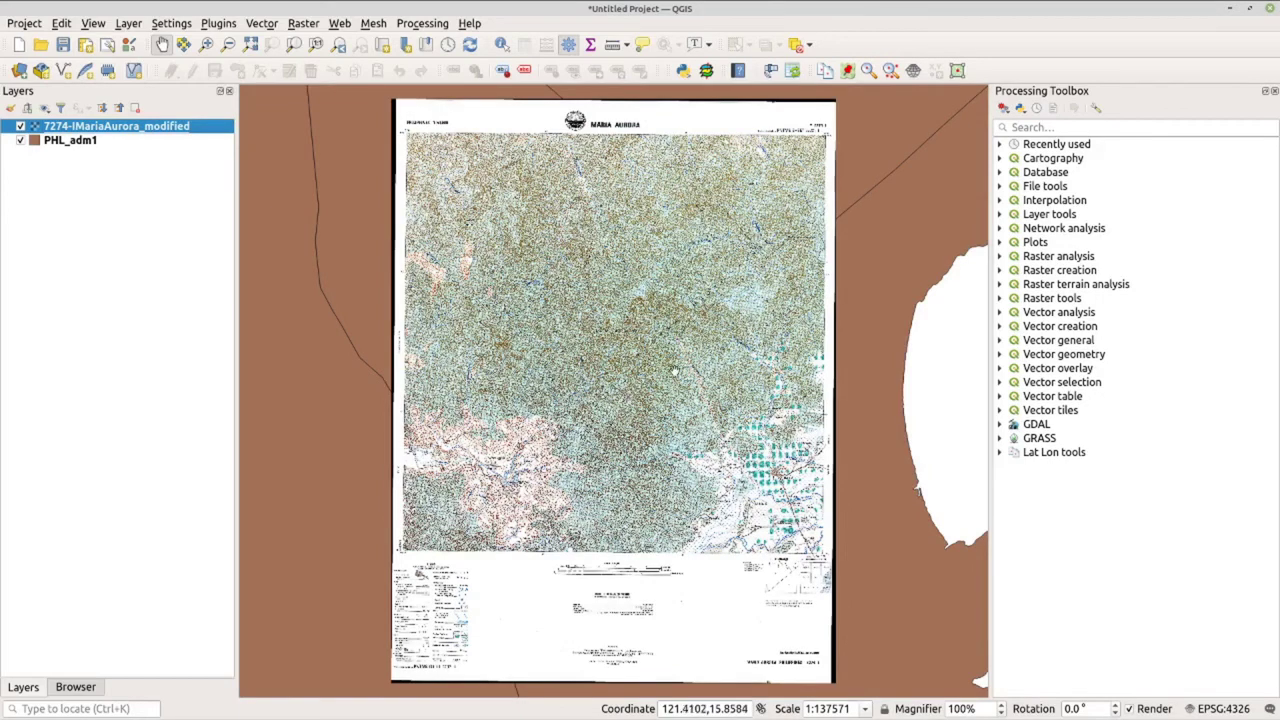
scroll(675, 372, "down", 1)
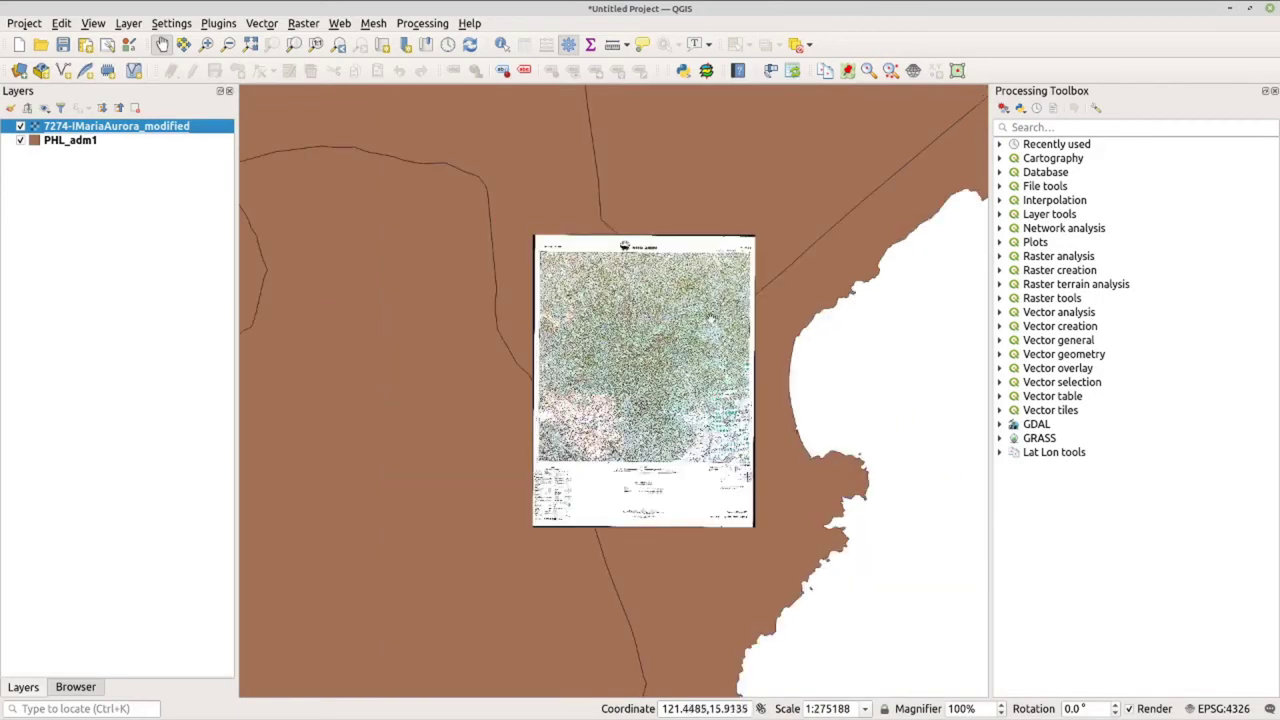
left_click_drag(810, 252, 609, 343)
scroll(609, 343, "down", 1)
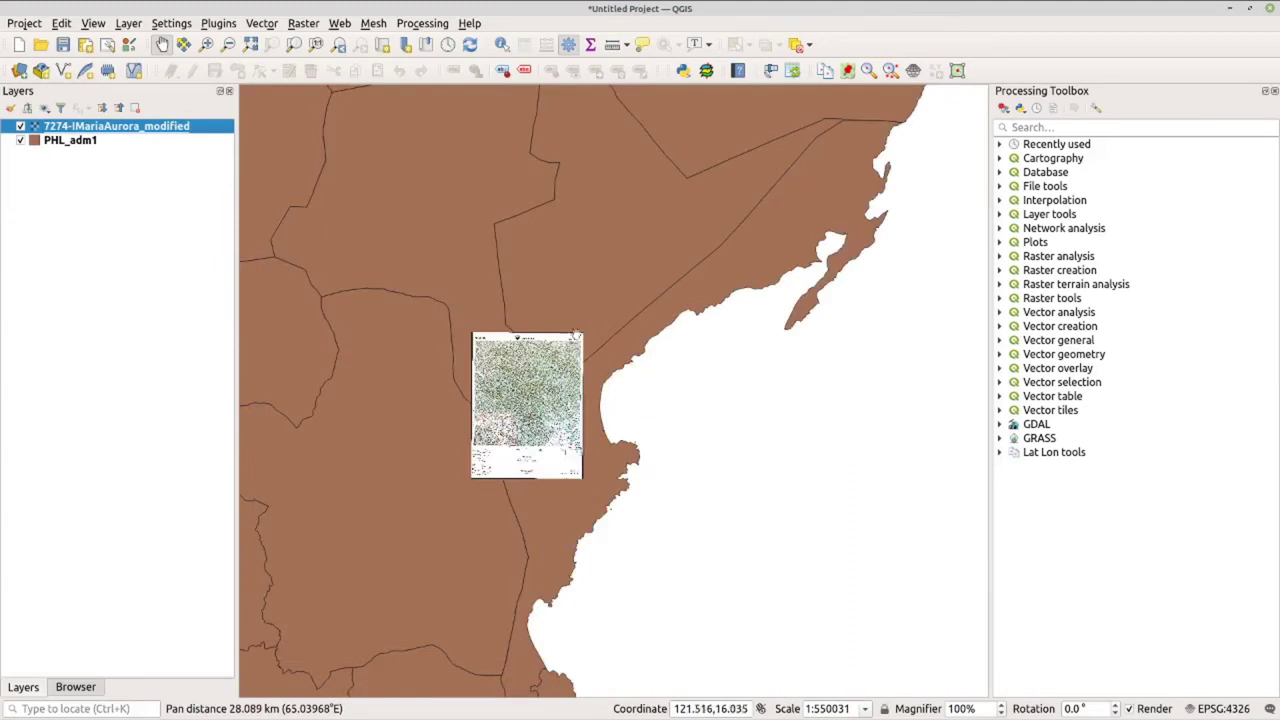
left_click(103, 144)
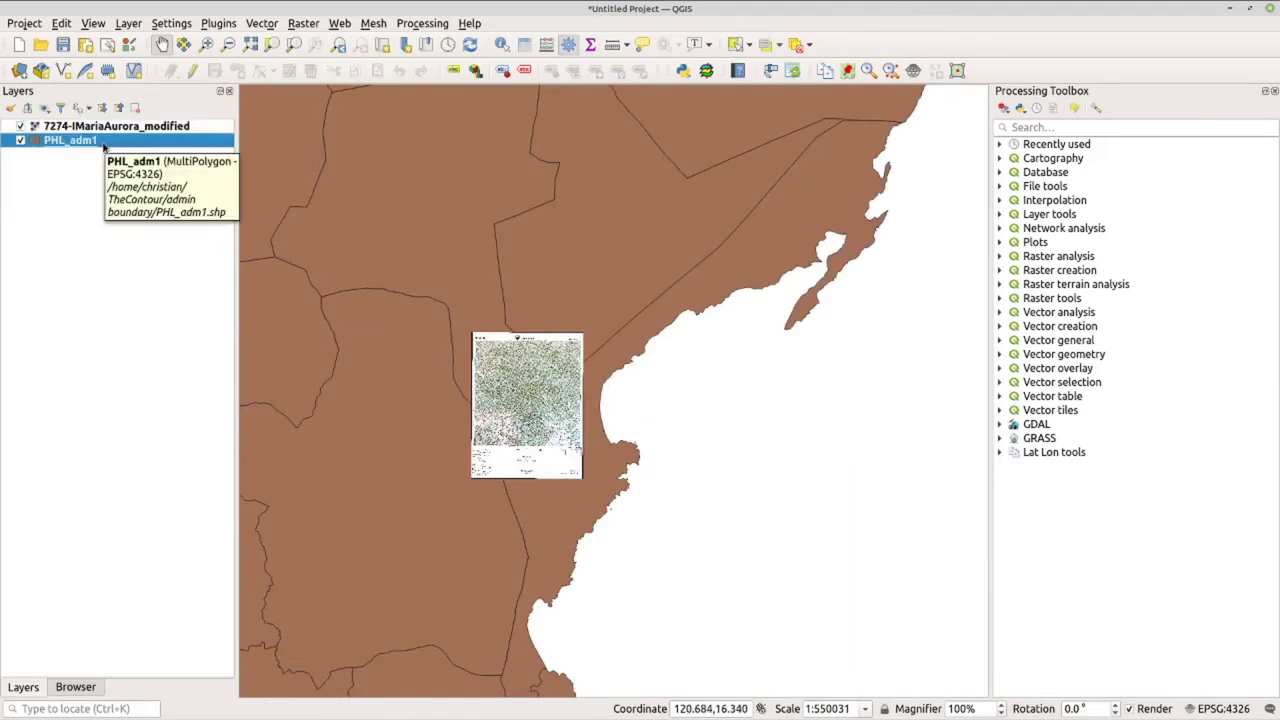
Set the PHL_adm1 Simple fill style to No Brush so provinces show as outlines only
double_click(105, 147)
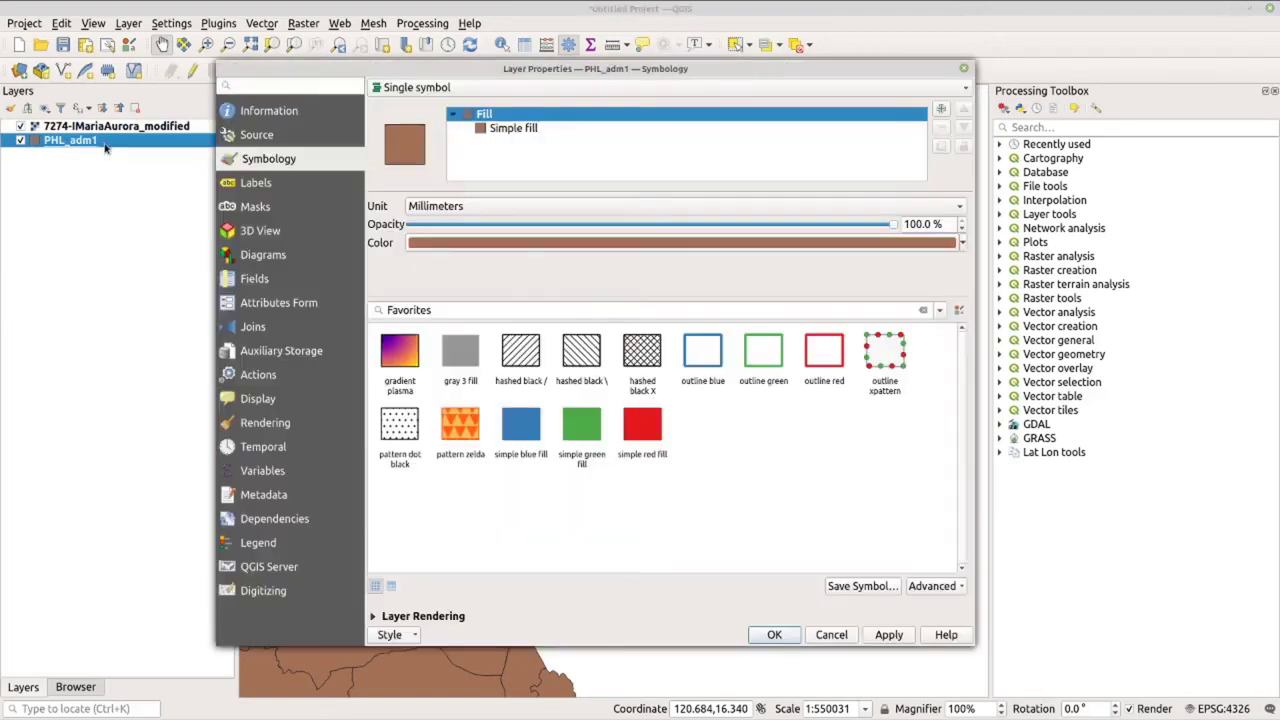
left_click(533, 131)
left_click(536, 257)
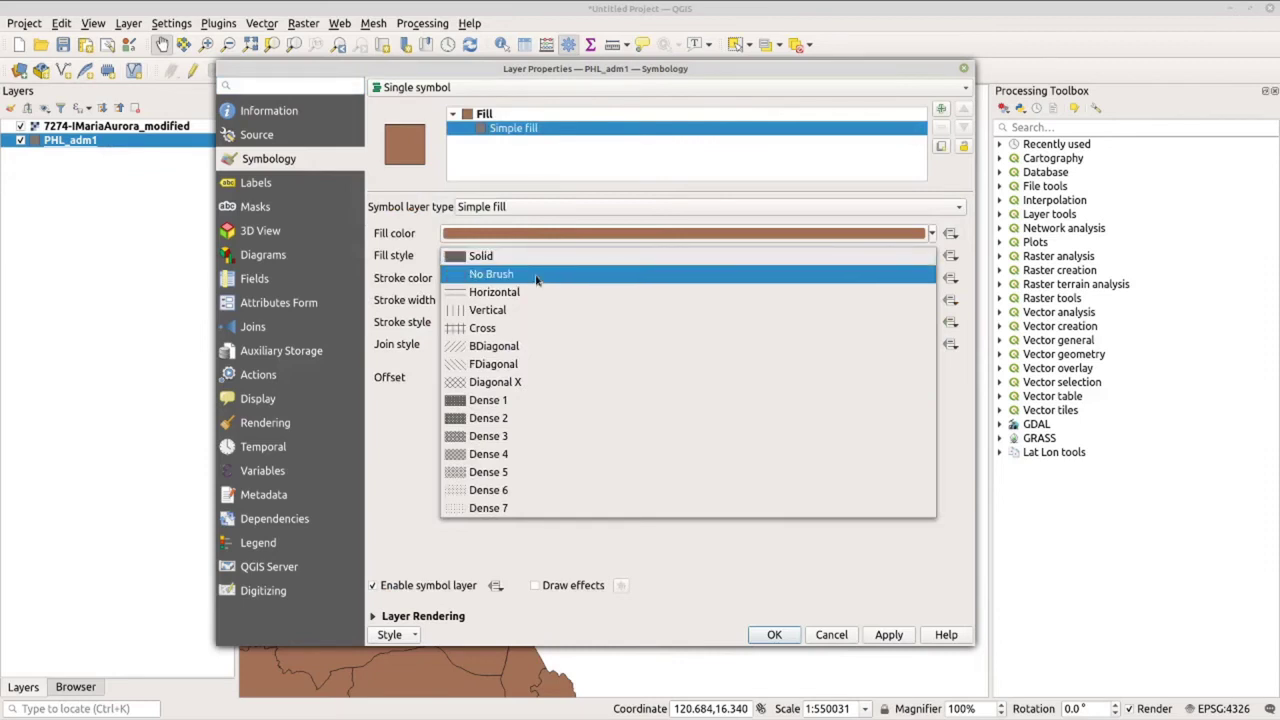
left_click(536, 276)
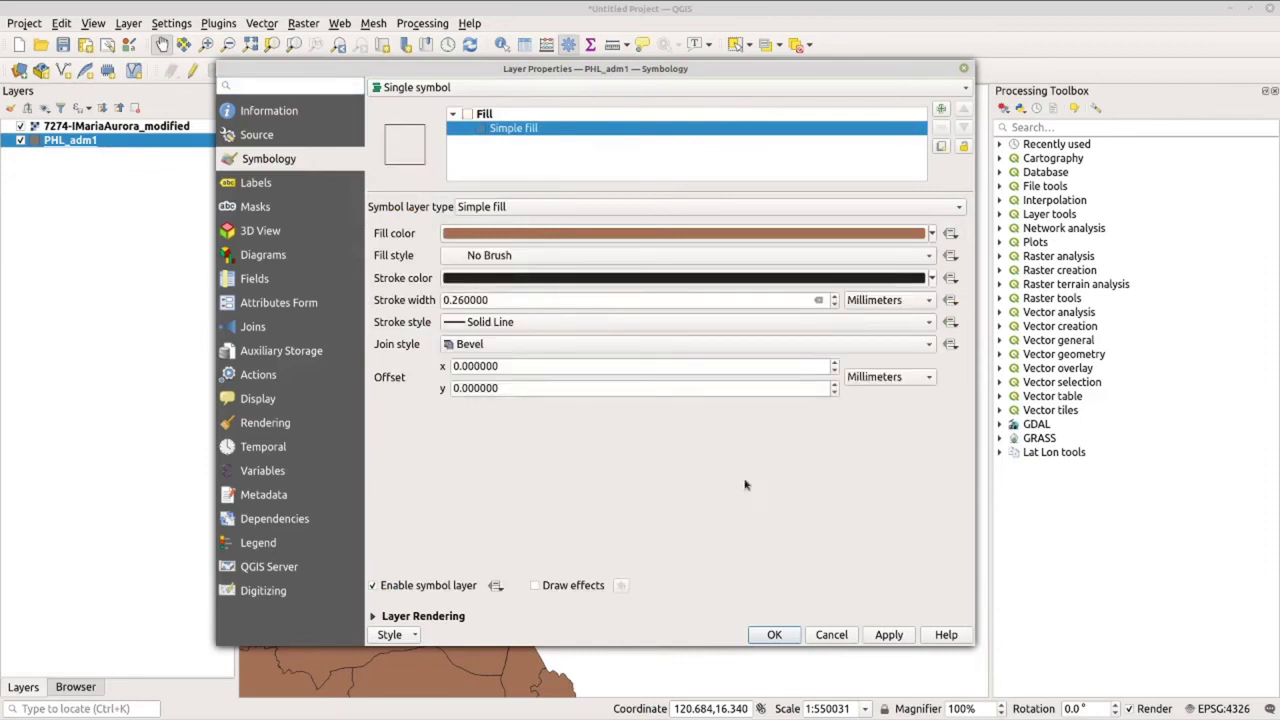
left_click(889, 635)
left_click(774, 634)
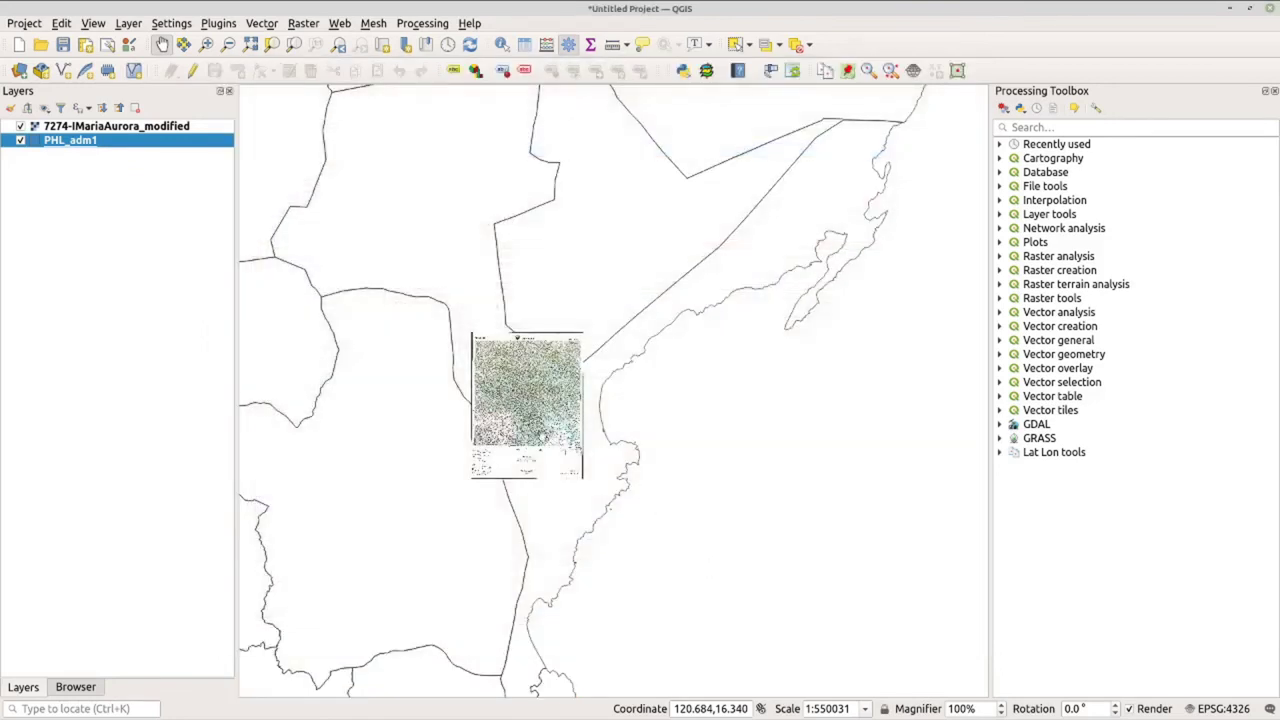
Move the Maria Aurora raster below PHL_adm1 and zoom in on the town and reservoir
left_click(123, 129)
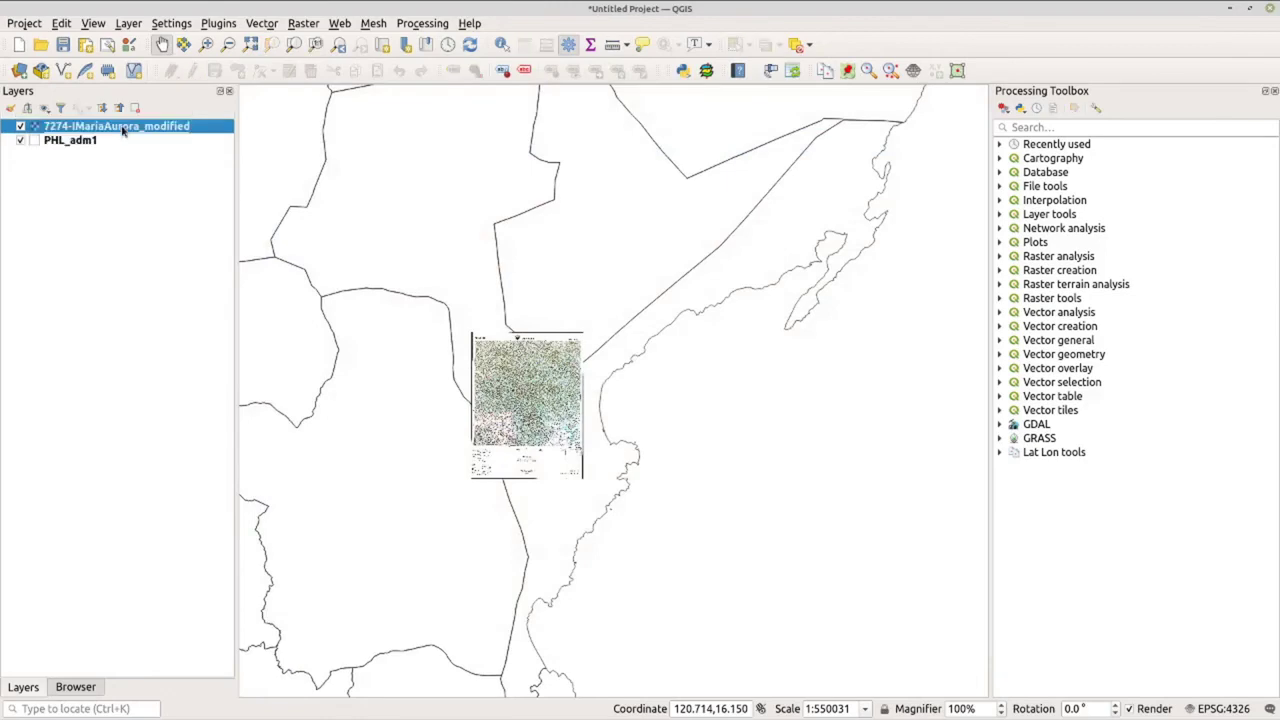
left_click_drag(123, 129, 123, 166)
scroll(548, 429, "up", 2)
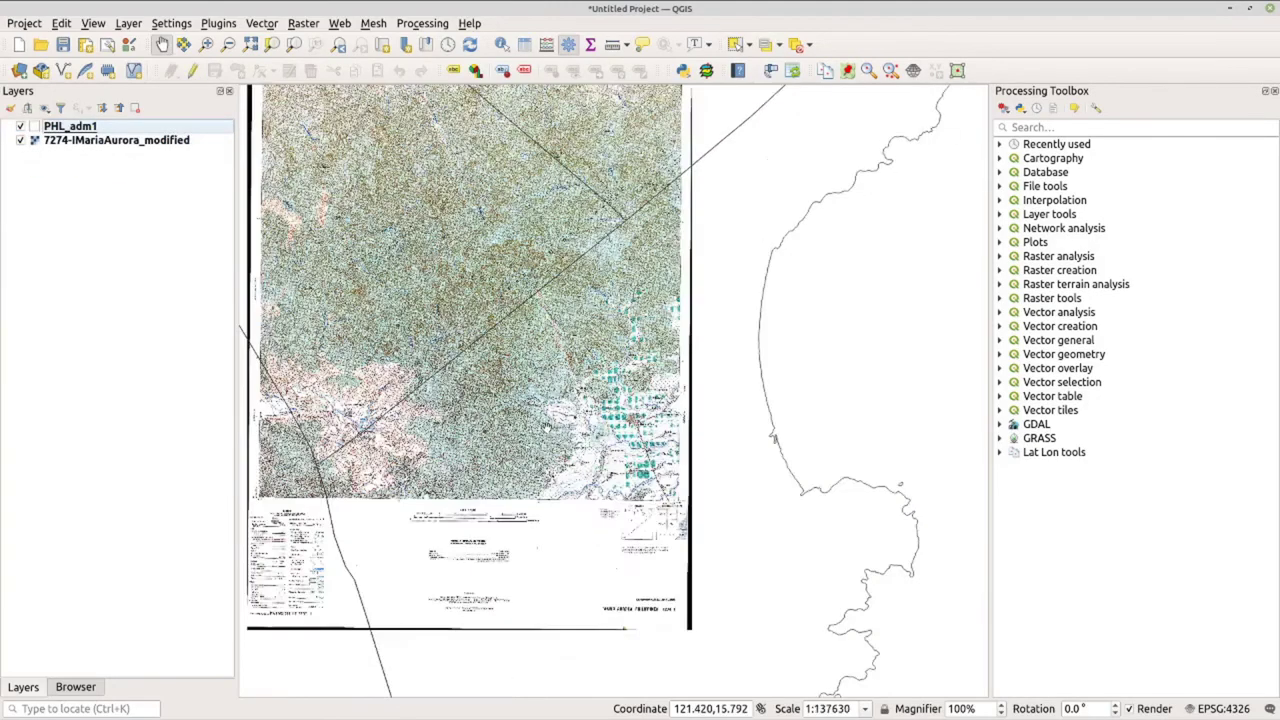
scroll(548, 429, "up", 1)
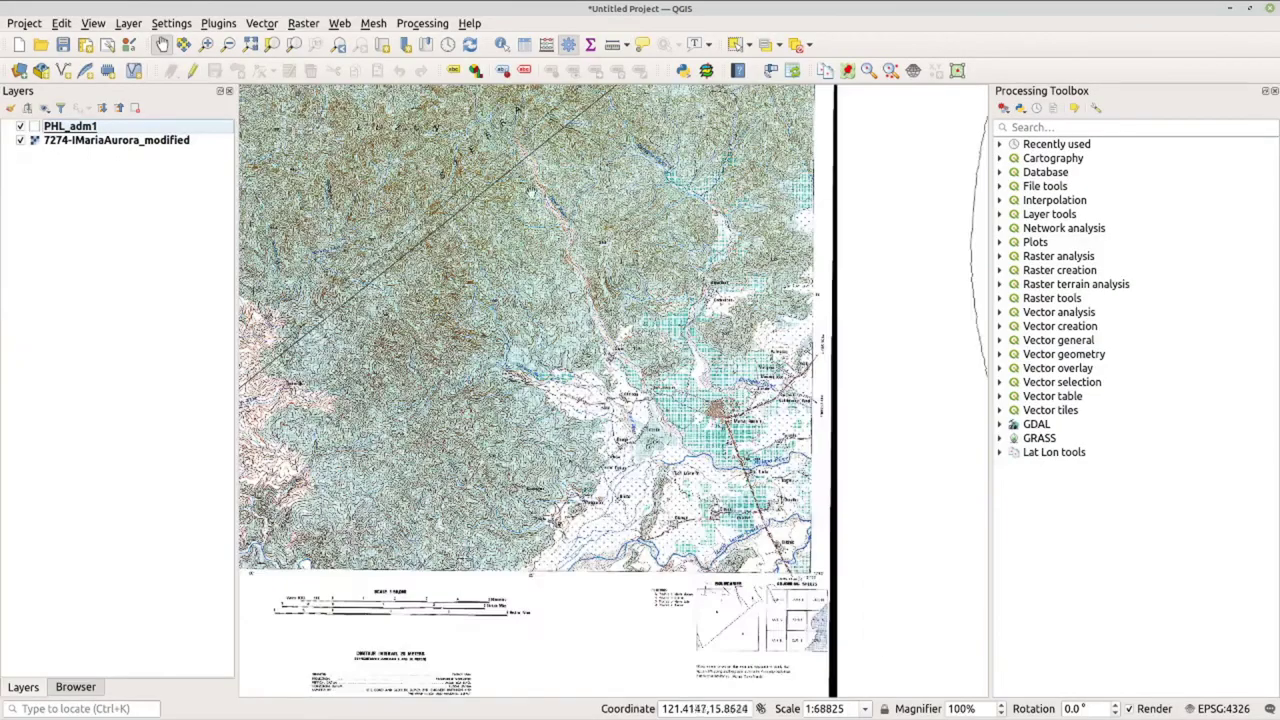
left_click_drag(542, 185, 549, 393)
left_click_drag(315, 640, 573, 497)
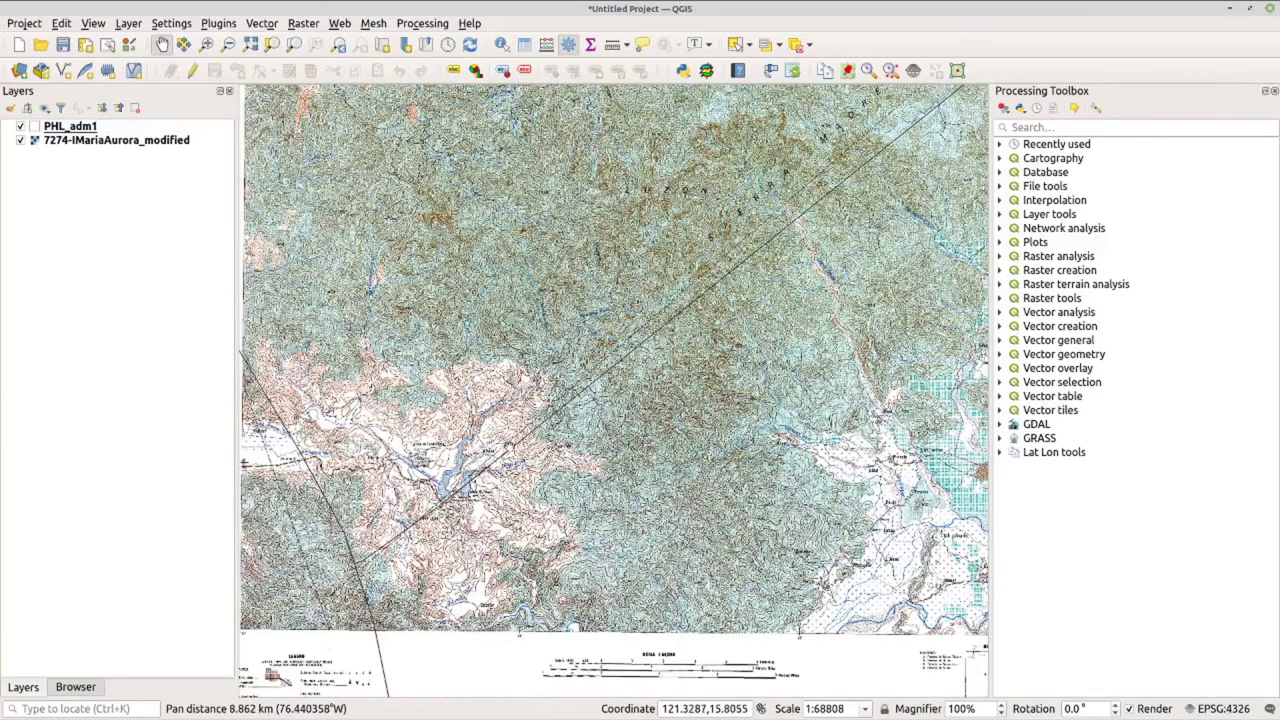
scroll(402, 520, "up", 1)
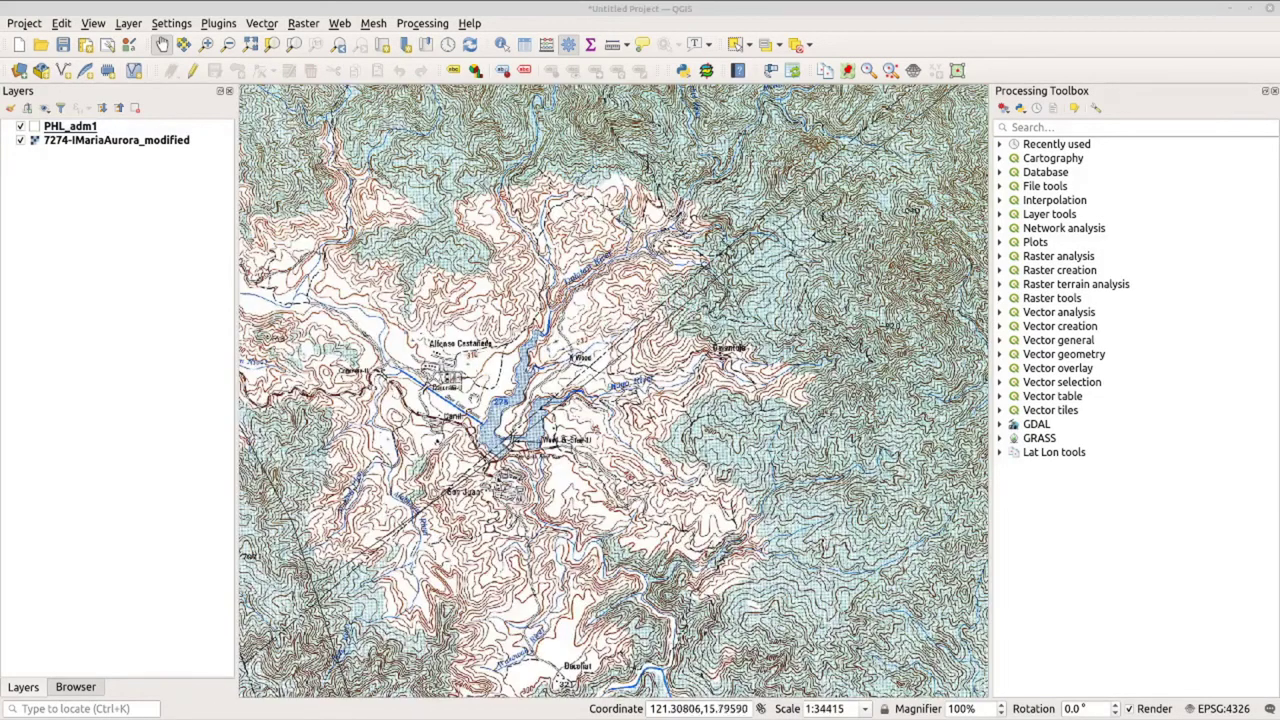